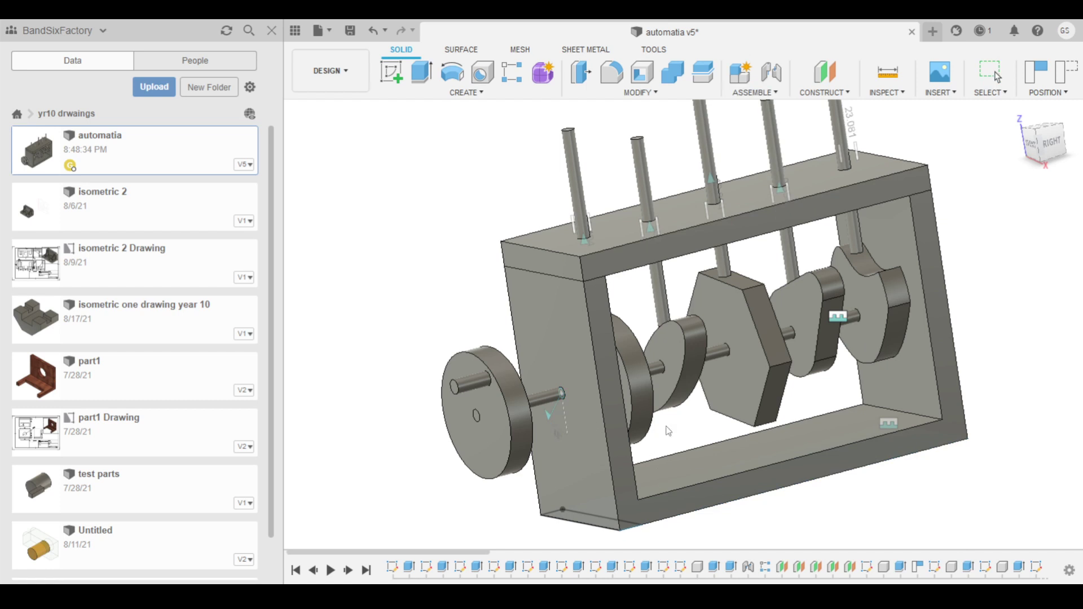
# Turn the crank joint to test the cams and rods, then close the automatia v5 design
pyautogui.click(562, 392)
pyautogui.moveTo(495, 412); pyautogui.dragTo(601, 298)
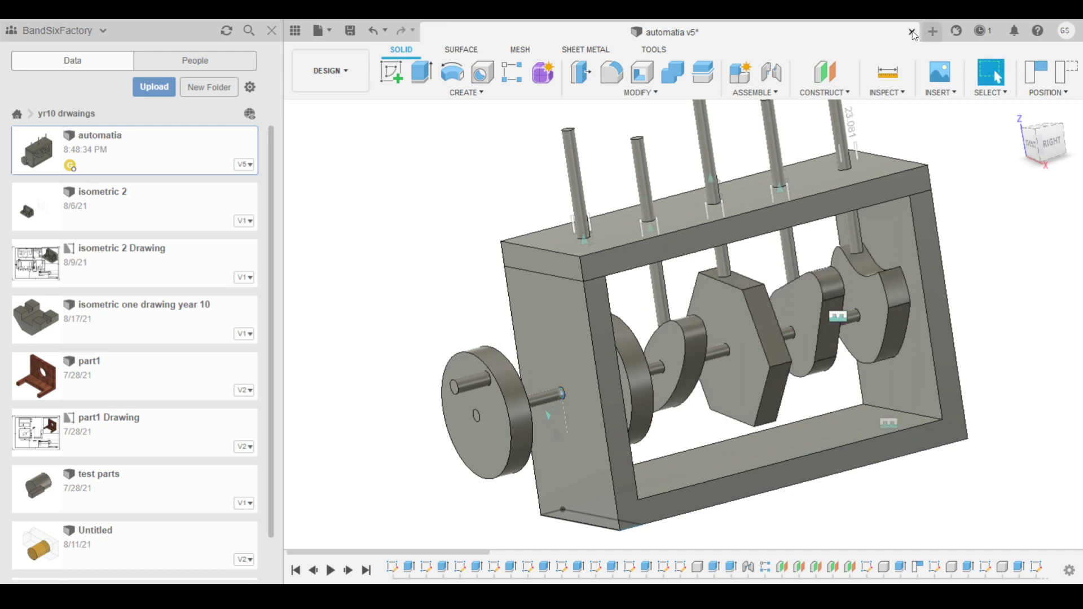
pyautogui.click(557, 322)
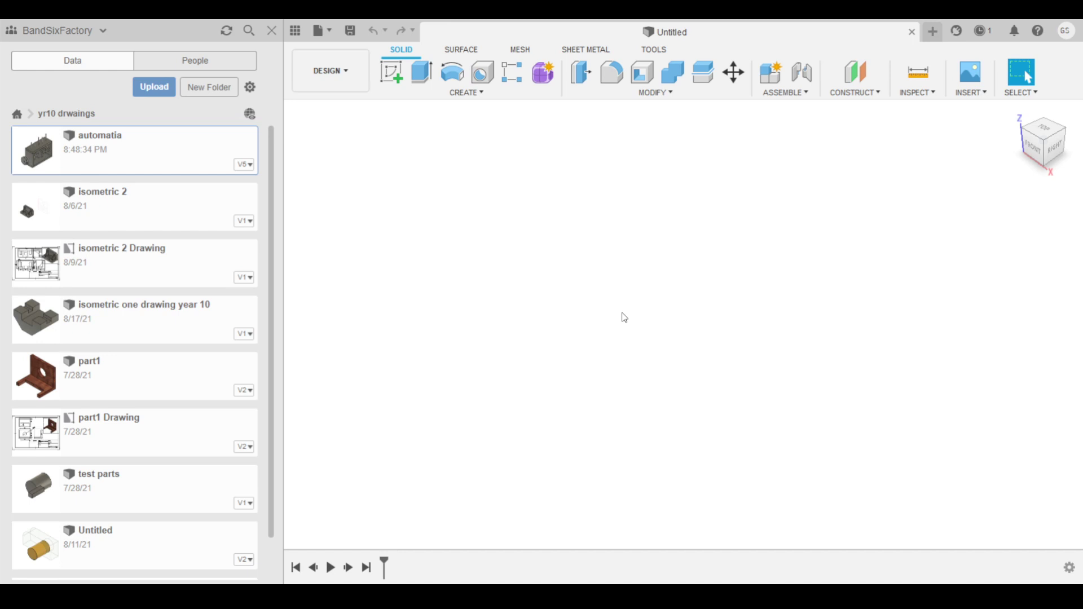
# Start a new sketch on the XZ front plane
pyautogui.click(391, 72)
pyautogui.click(716, 302)
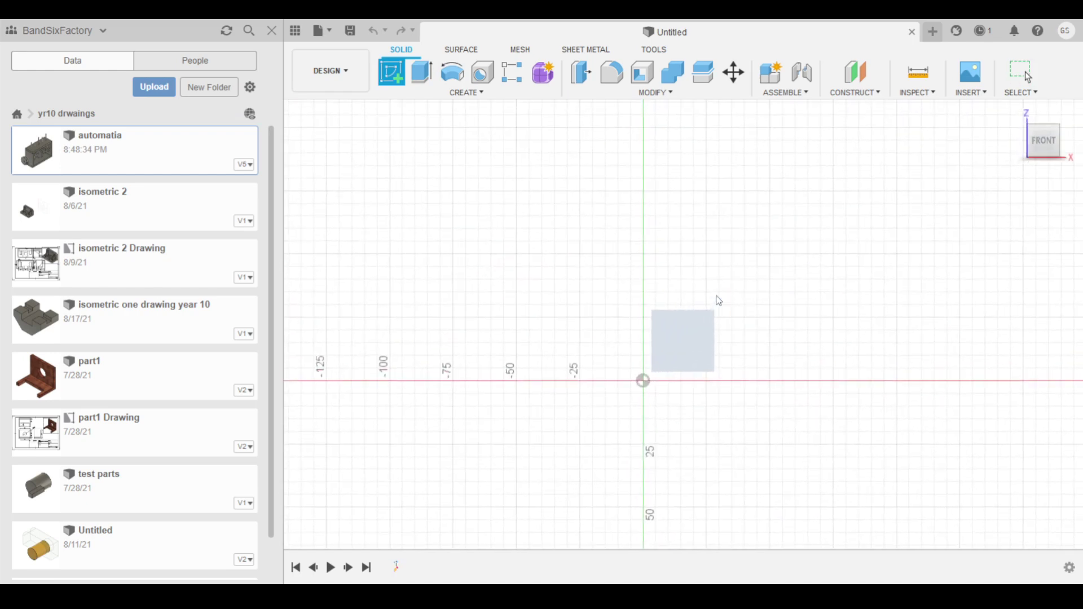
pyautogui.moveTo(777, 310)
pyautogui.mouseDown(button='middle')
pyautogui.moveTo(612, 315)
pyautogui.moveTo(609, 328)
pyautogui.mouseUp(button='middle')
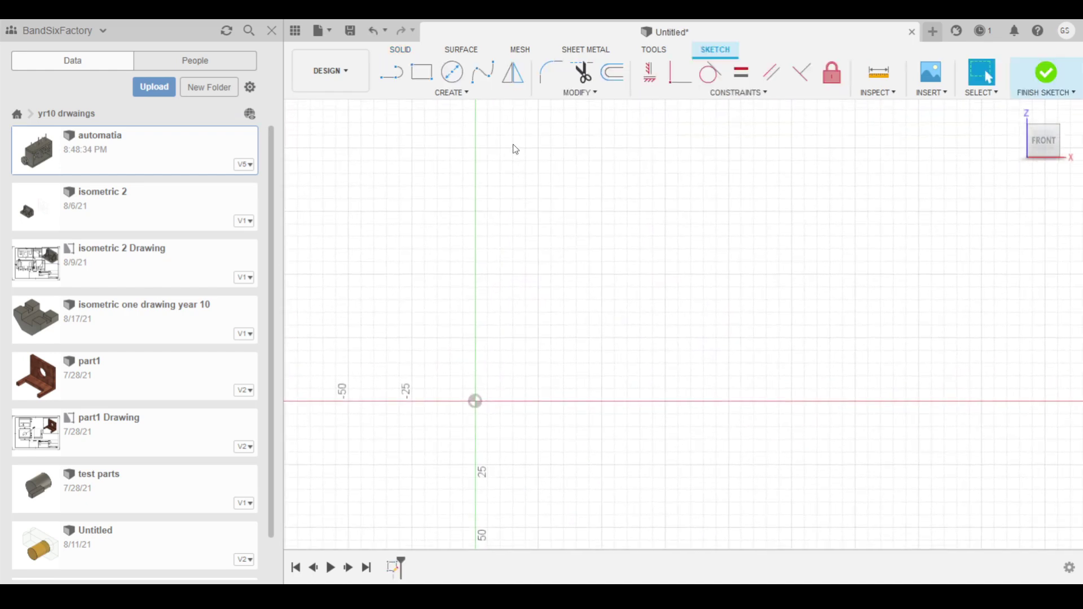
# Draw a 160 × 120 two-point rectangle anchored at the origin
pyautogui.click(432, 72)
pyautogui.click(475, 402)
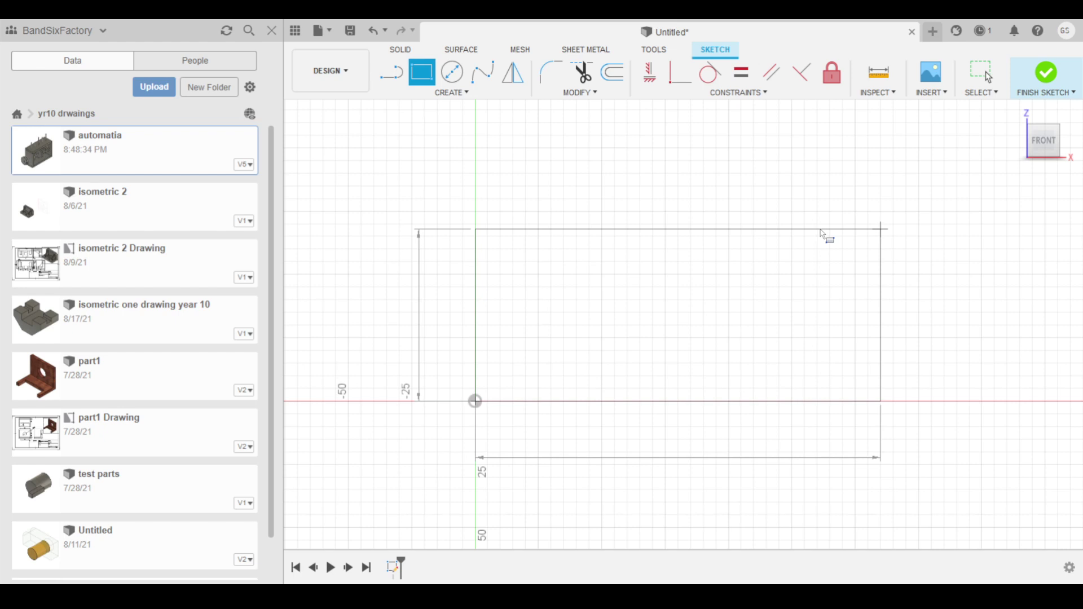
pyautogui.write('120')
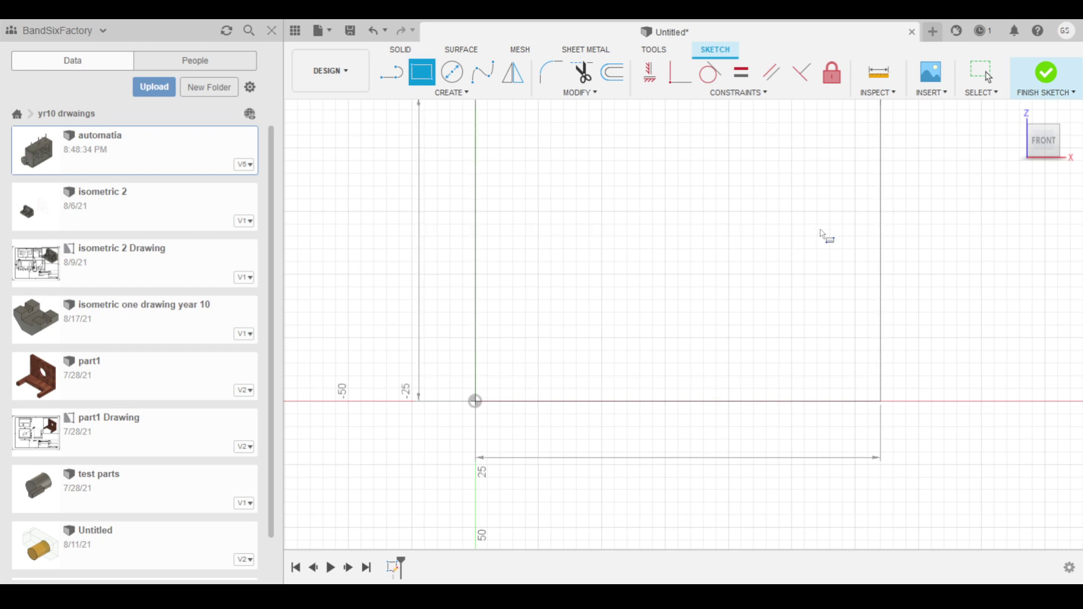
pyautogui.press('Return')
pyautogui.click(821, 234)
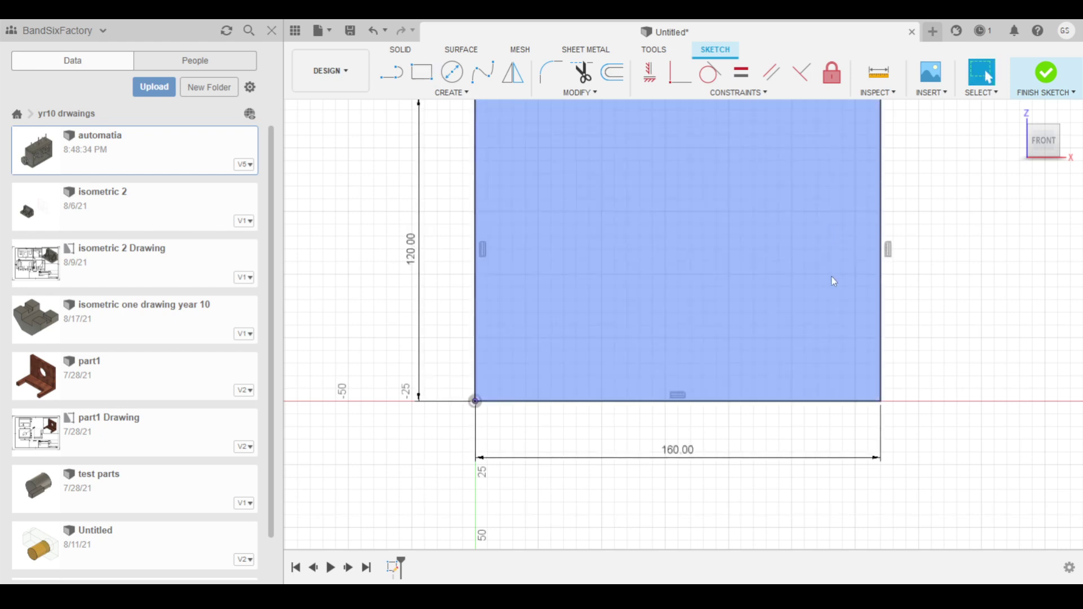
pyautogui.moveTo(831, 280); pyautogui.dragTo(816, 378, button='middle')
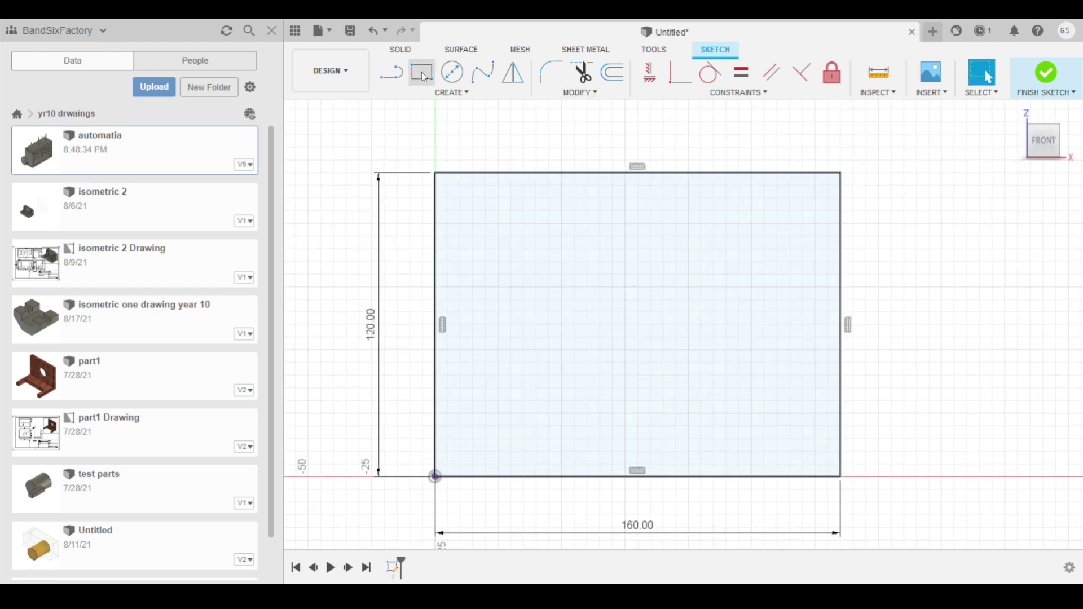
pyautogui.click(422, 72)
# Draw a 140 × 100 inner rectangle and set its top gap to 10 mm
pyautogui.click(466, 444)
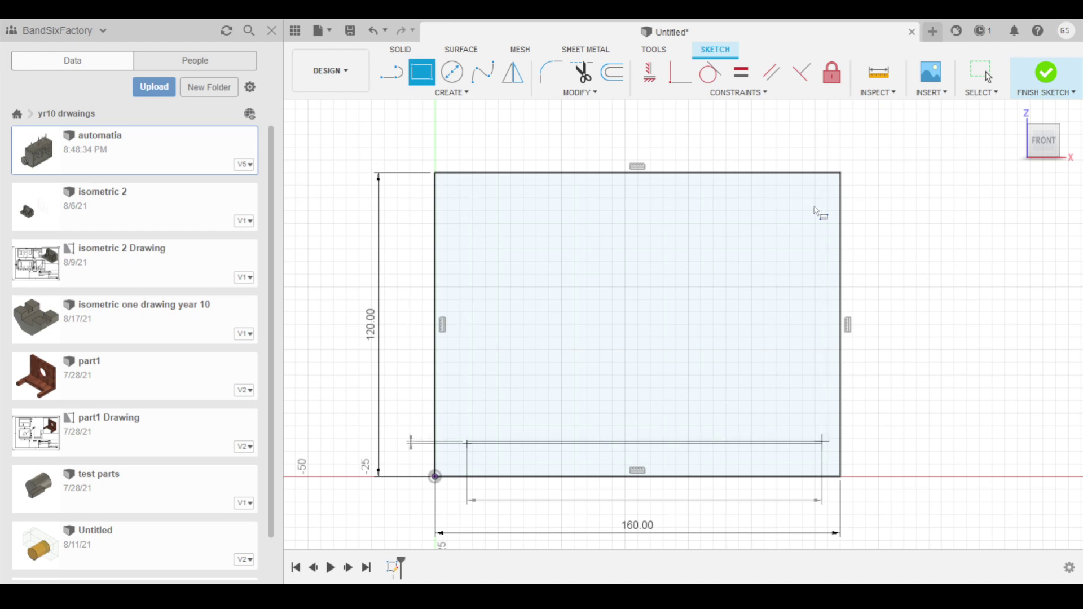
pyautogui.press('Return')
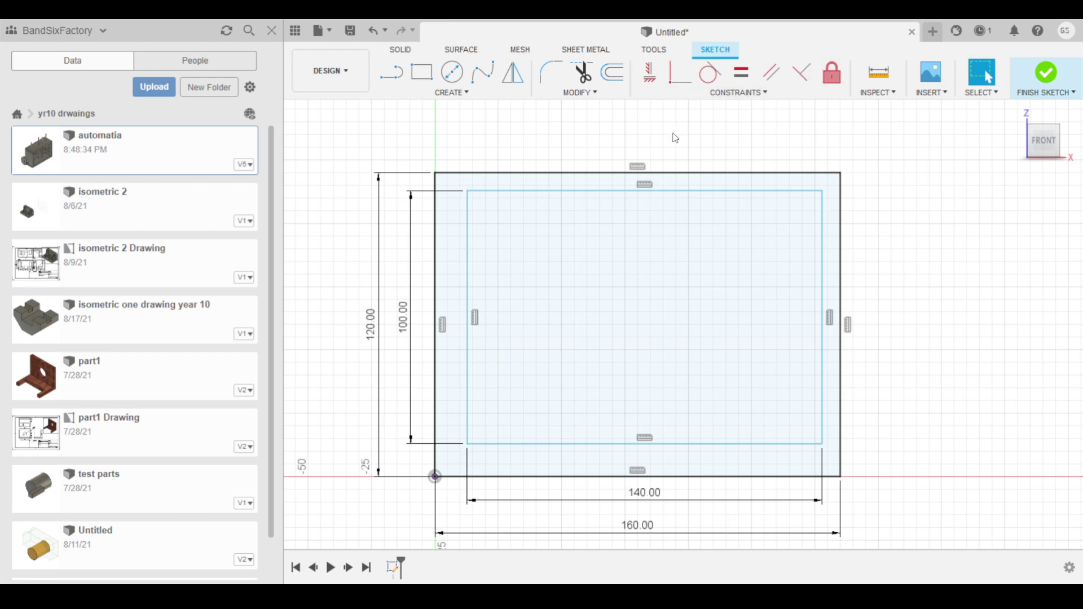
pyautogui.press('d')
pyautogui.click(572, 190)
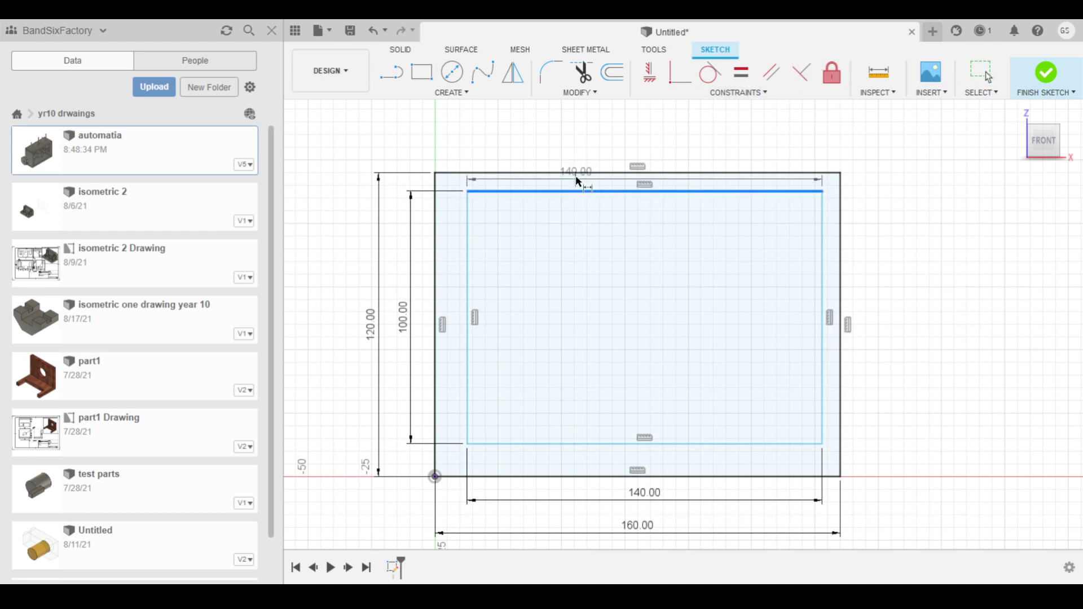
pyautogui.click(677, 173)
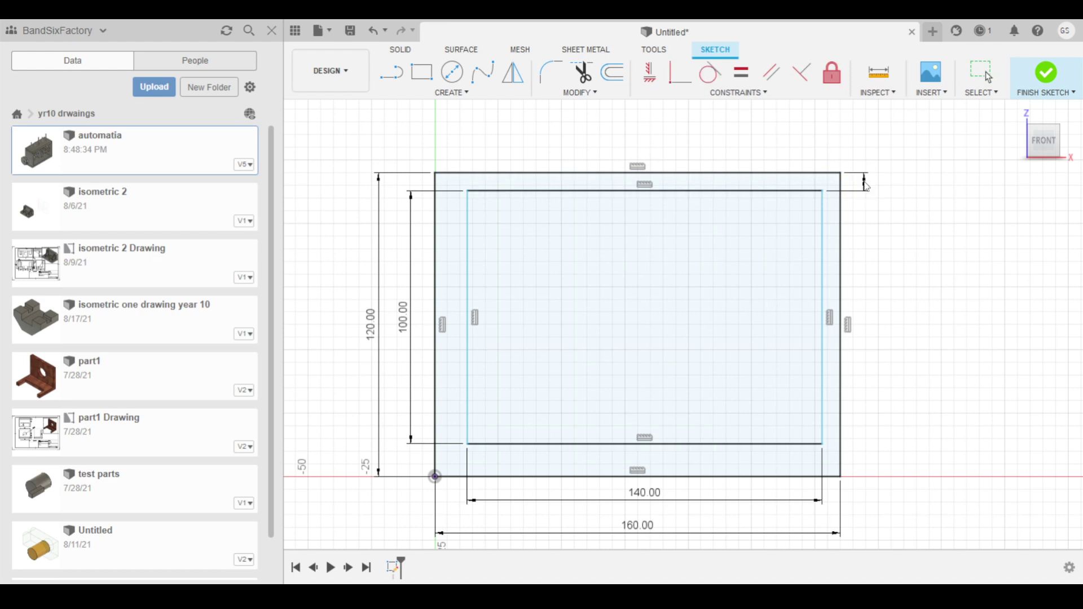
pyautogui.click(866, 184)
pyautogui.write('10')
pyautogui.press('Return')
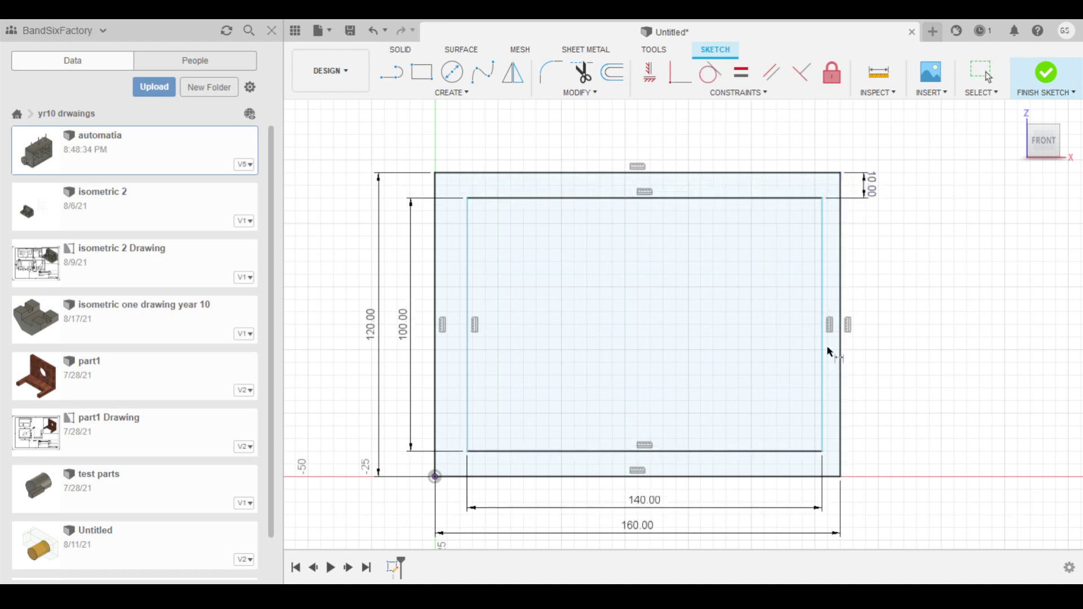
# Set the inner rectangle's right gap to 10 mm and finish the sketch
pyautogui.click(823, 369)
pyautogui.click(841, 369)
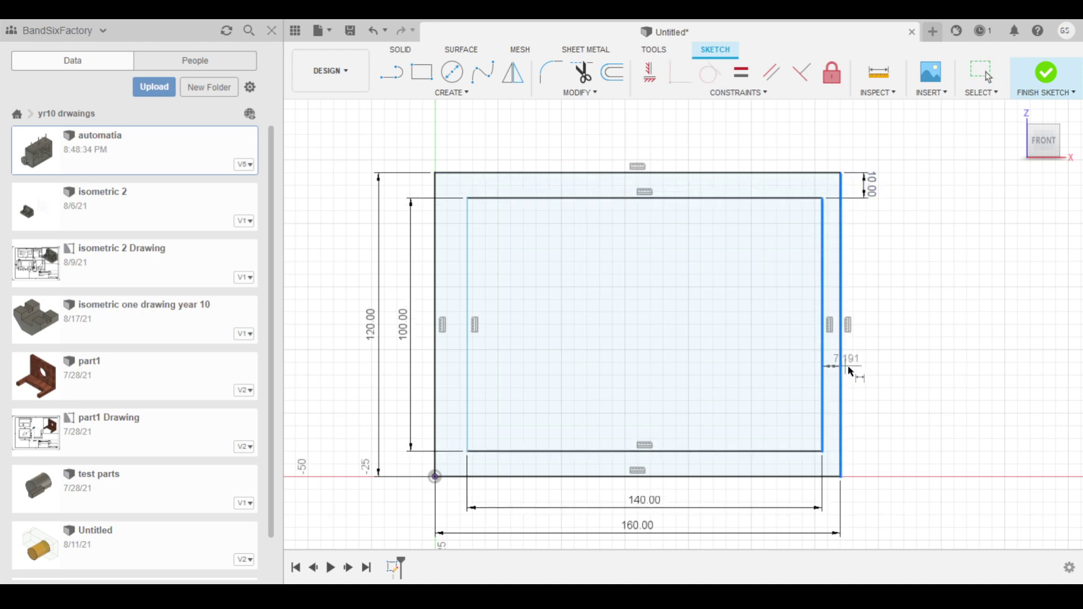
pyautogui.click(860, 377)
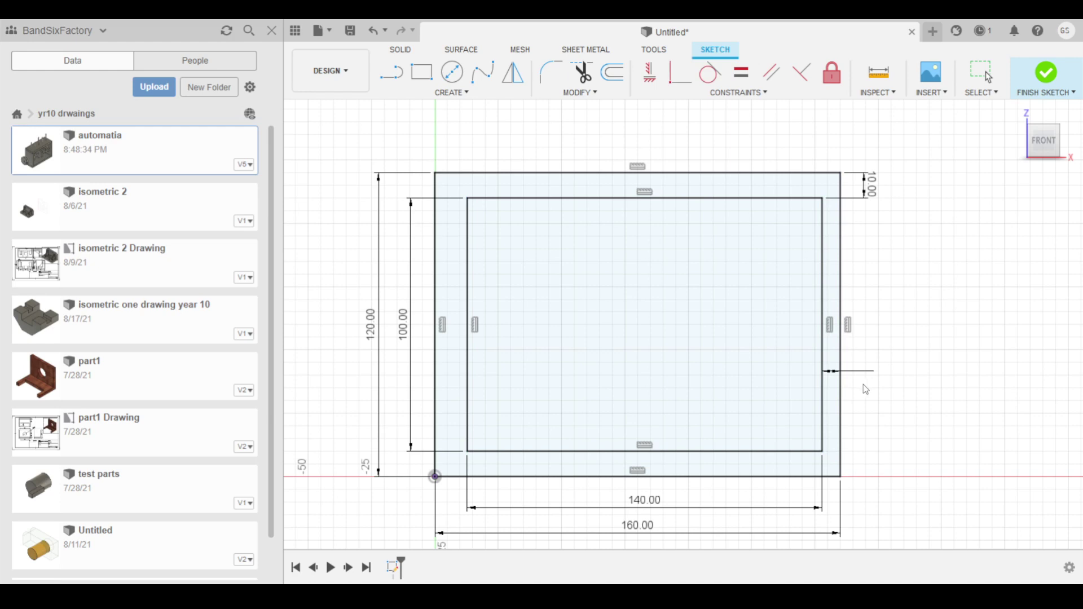
pyautogui.write('10')
pyautogui.press('Return')
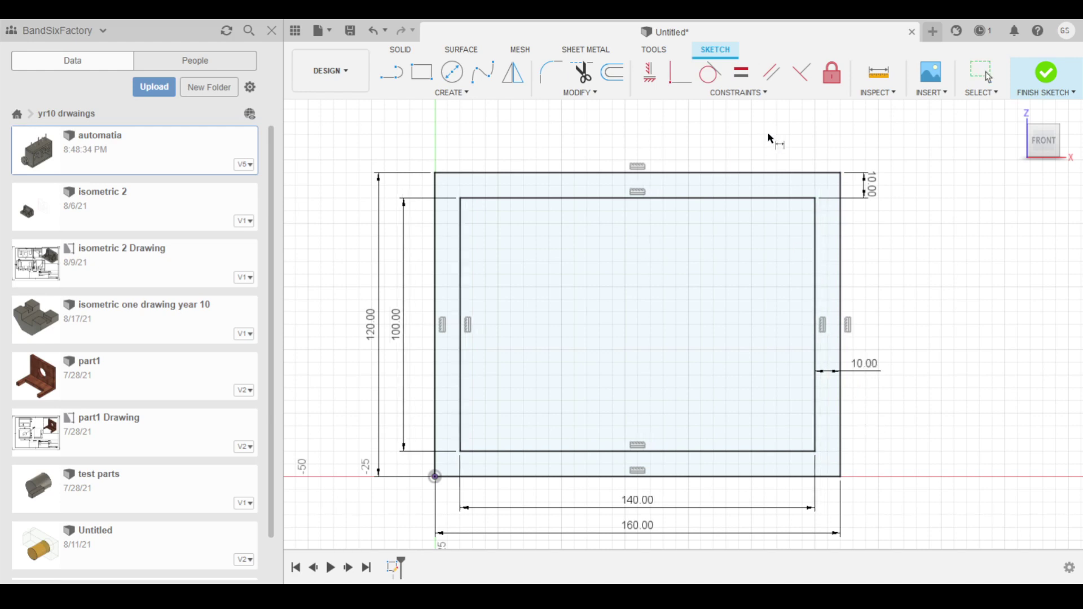
pyautogui.click(1048, 73)
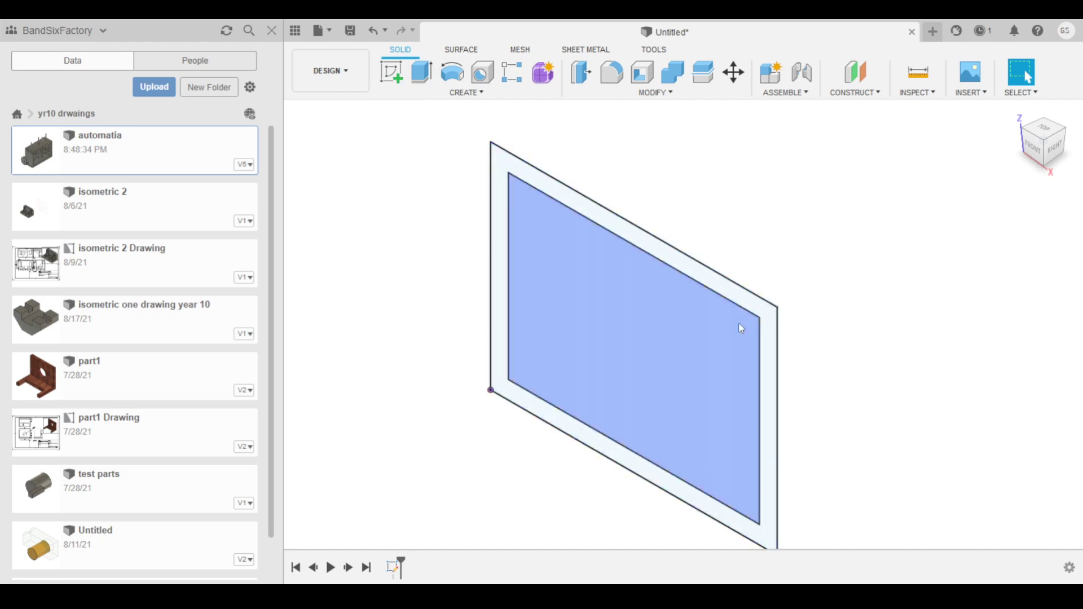
# Extrude the frame profile between the two rectangles 80 mm
pyautogui.click(420, 80)
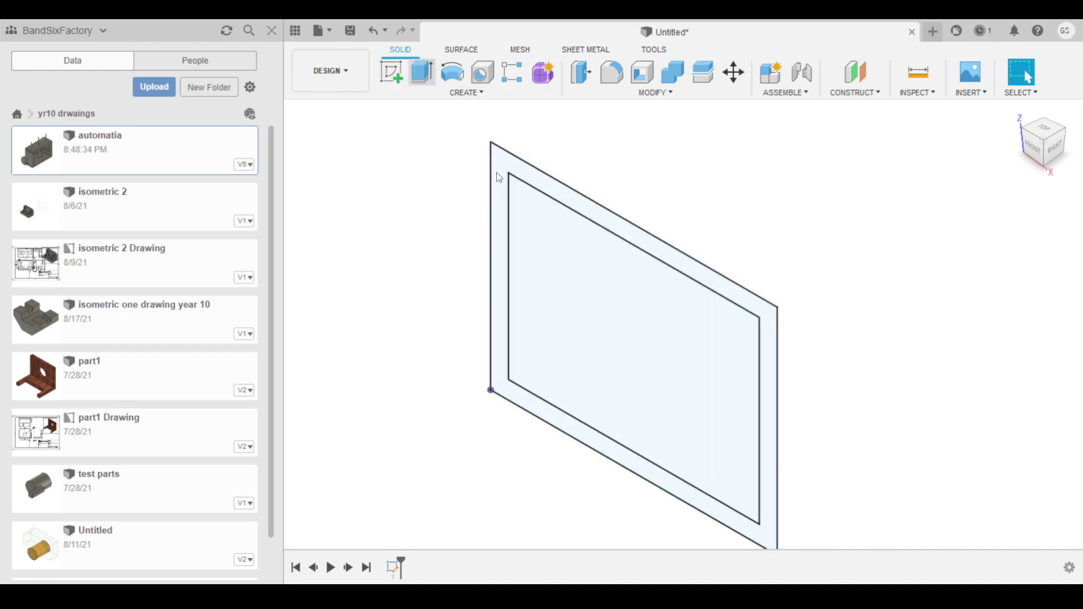
pyautogui.click(532, 183)
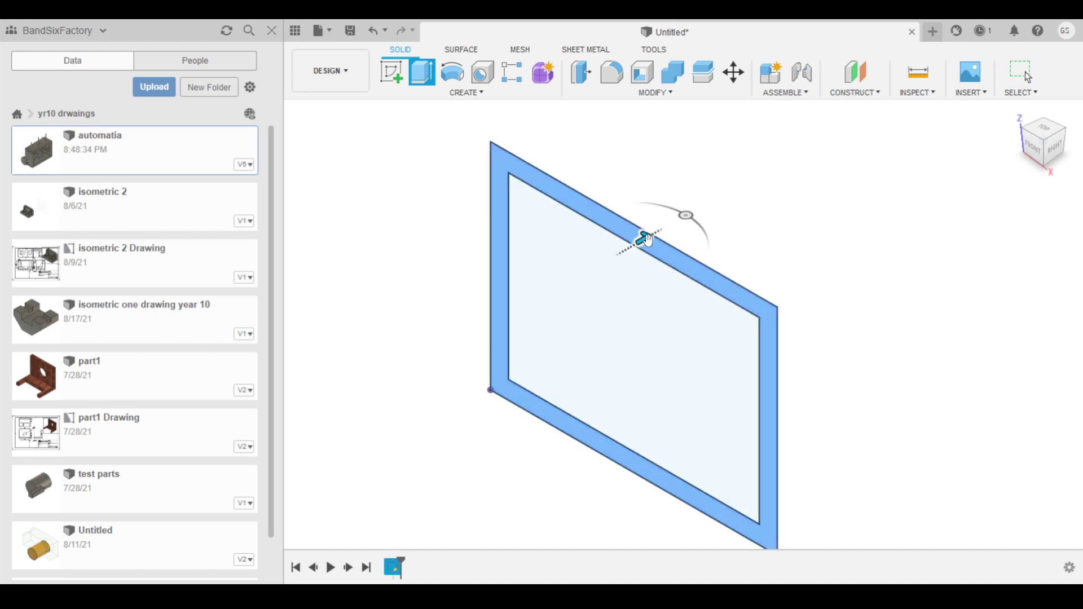
pyautogui.moveTo(640, 235); pyautogui.dragTo(837, 198)
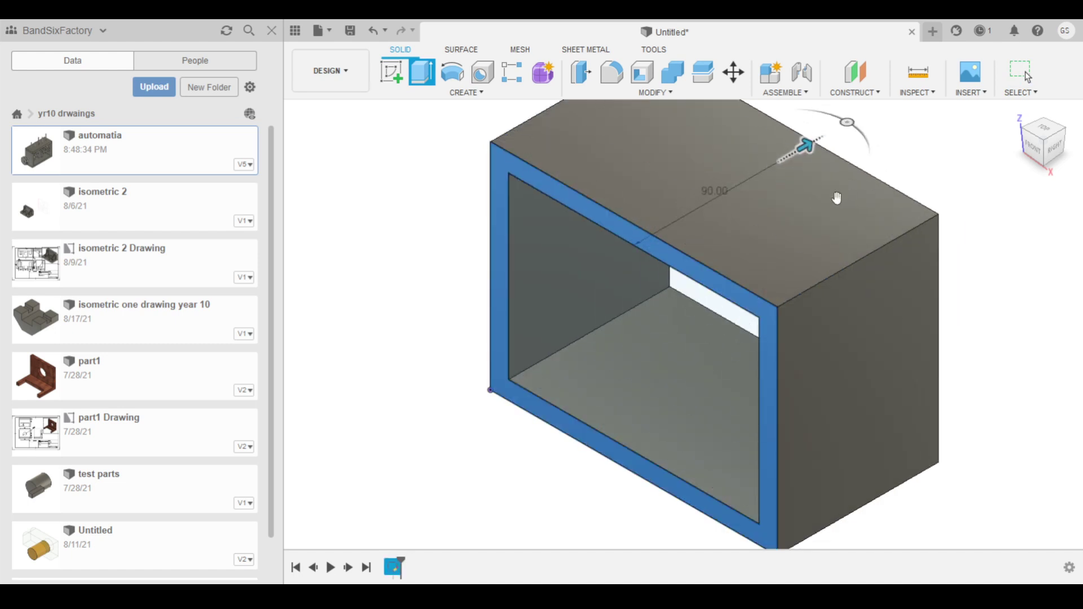
pyautogui.moveTo(837, 198); pyautogui.dragTo(837, 197)
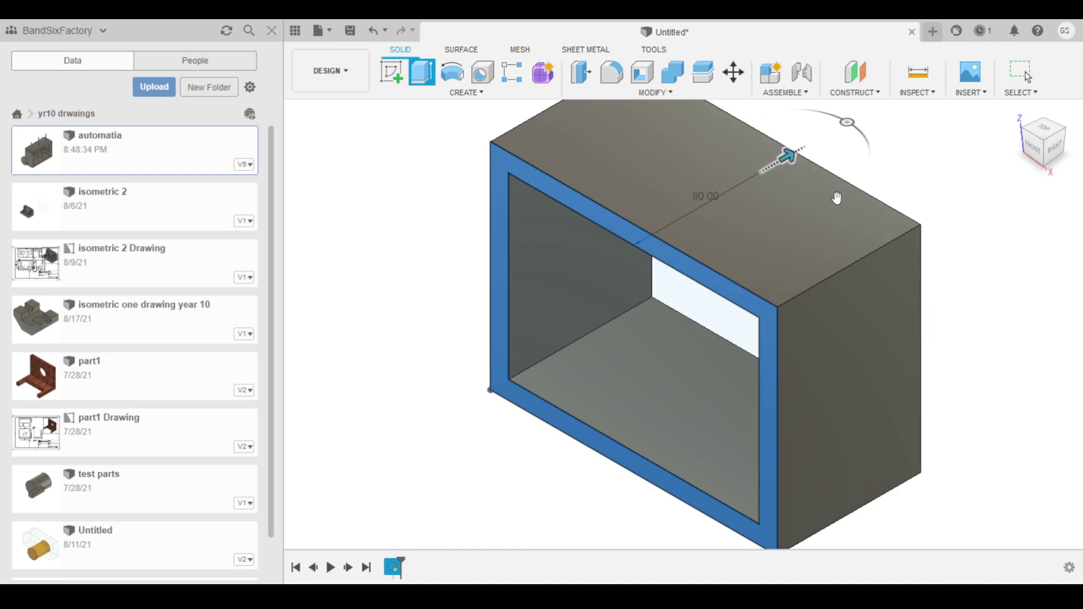
pyautogui.press('Return')
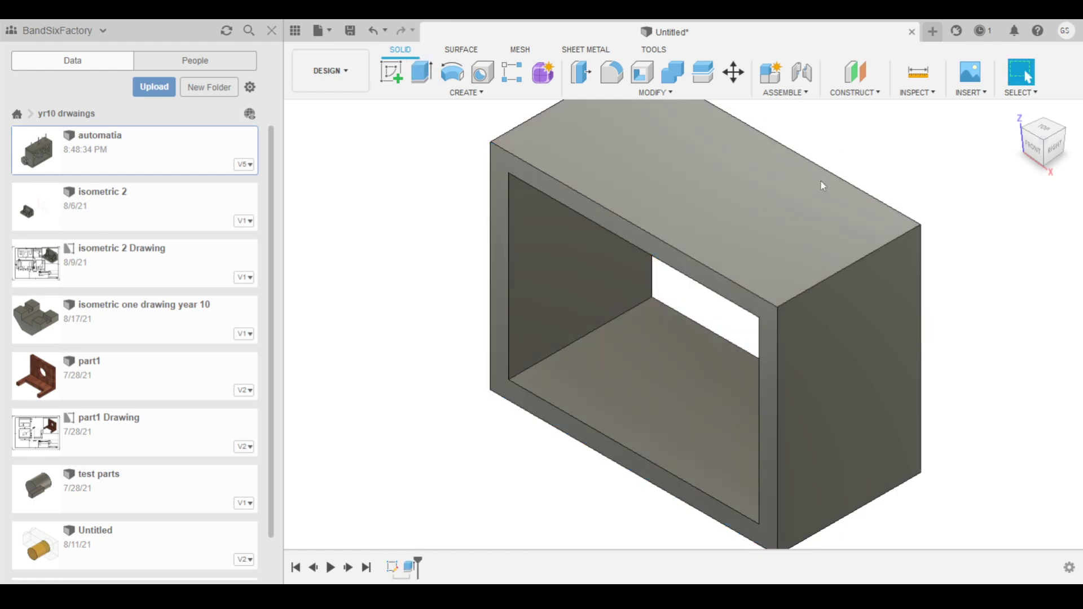
# Draw a 5 mm circle in a new sketch on the box's right side face
pyautogui.click(391, 71)
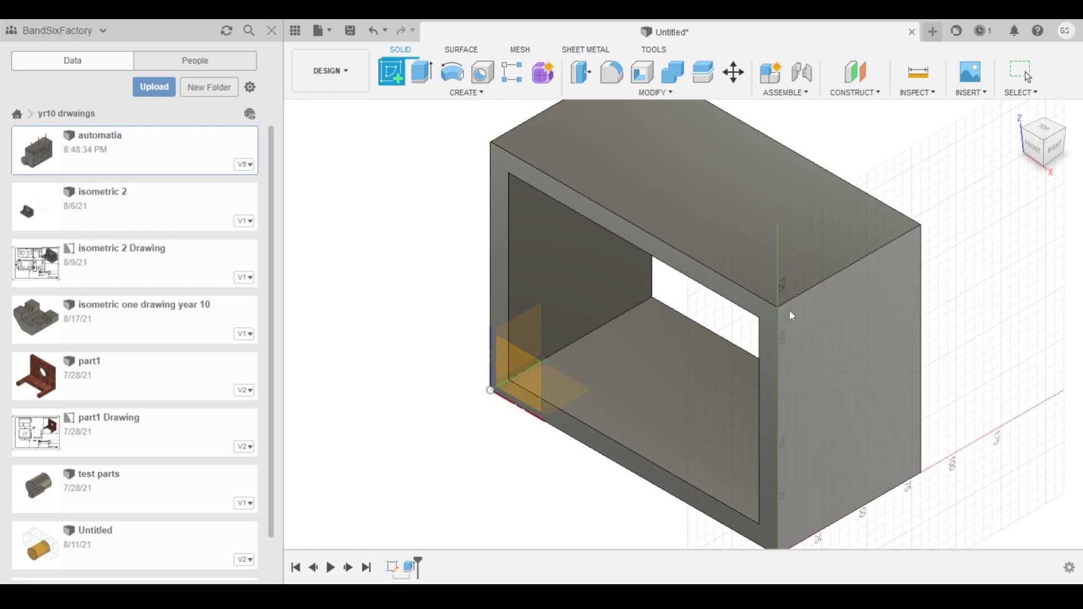
pyautogui.click(828, 357)
pyautogui.press('c')
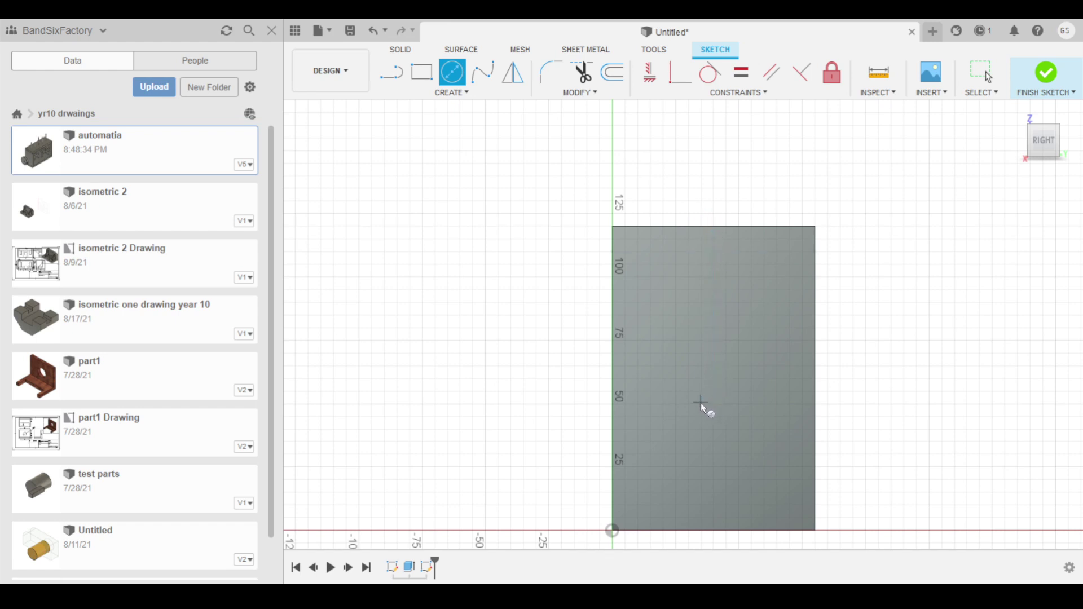
pyautogui.press('Return')
pyautogui.click(731, 407)
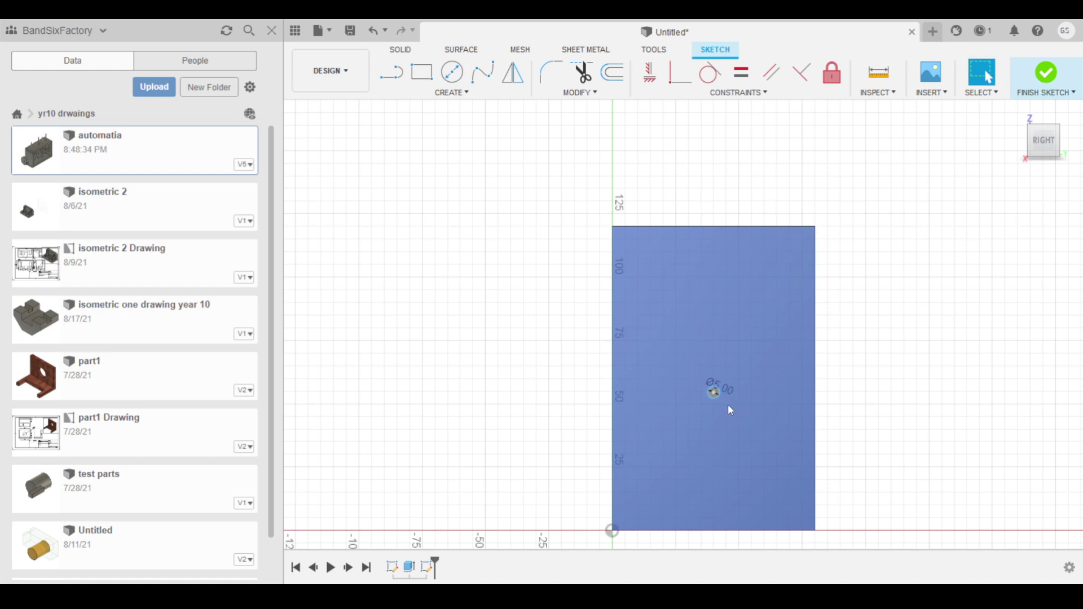
pyautogui.click(606, 147)
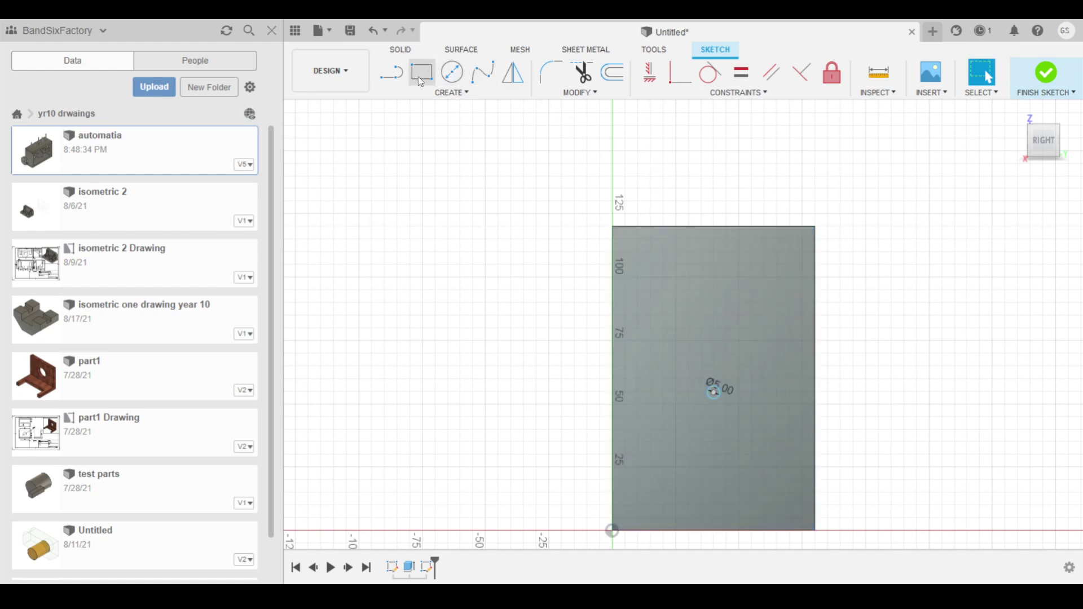
# Dimension the circle 50 mm below the face's top edge
pyautogui.click(714, 393)
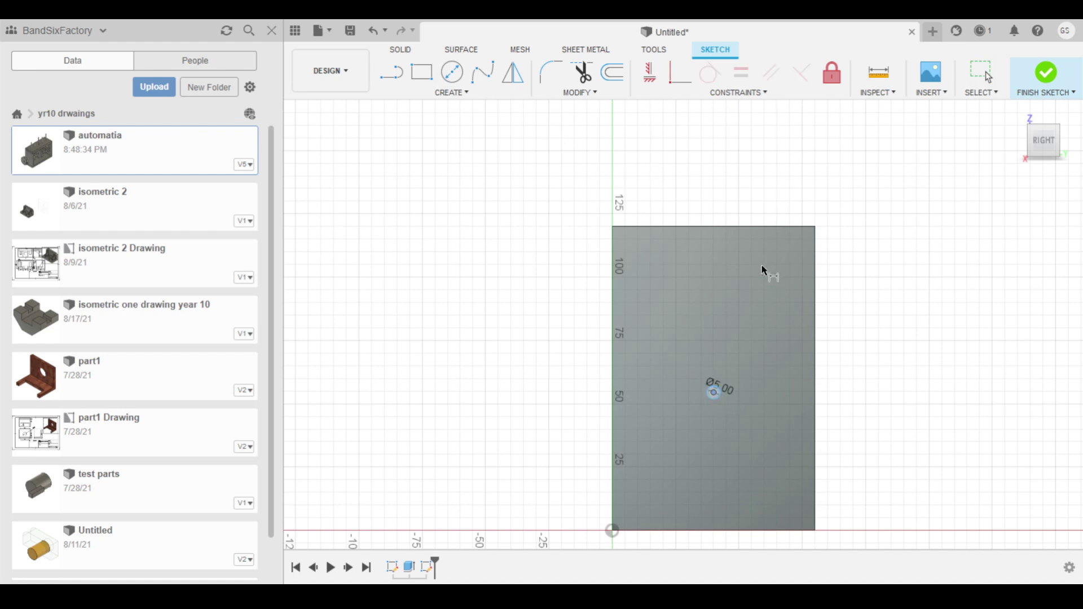
pyautogui.click(742, 226)
pyautogui.click(578, 264)
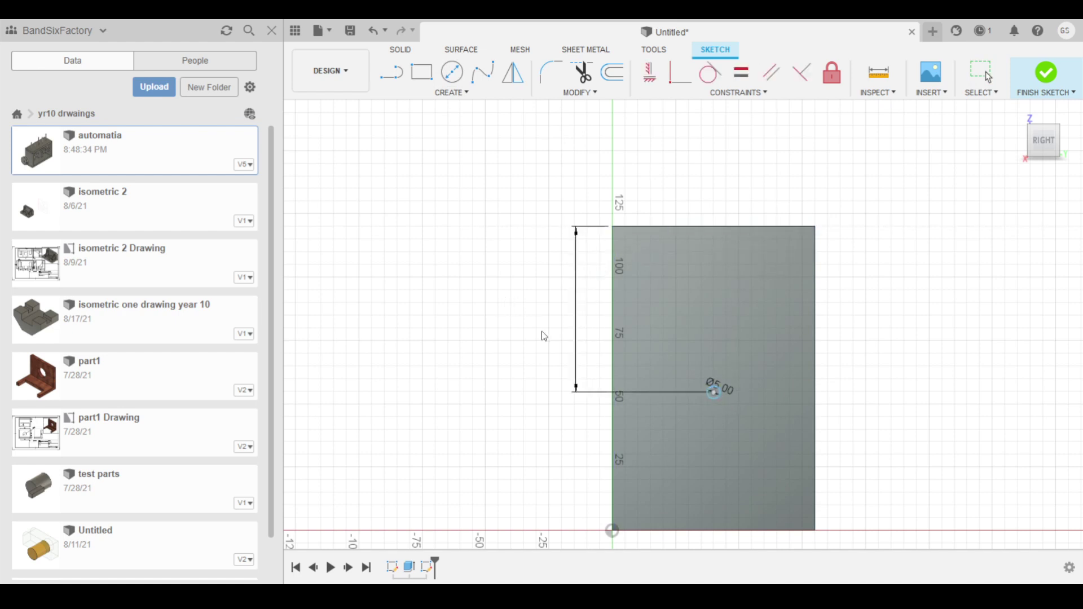
pyautogui.write('50')
pyautogui.press('Return')
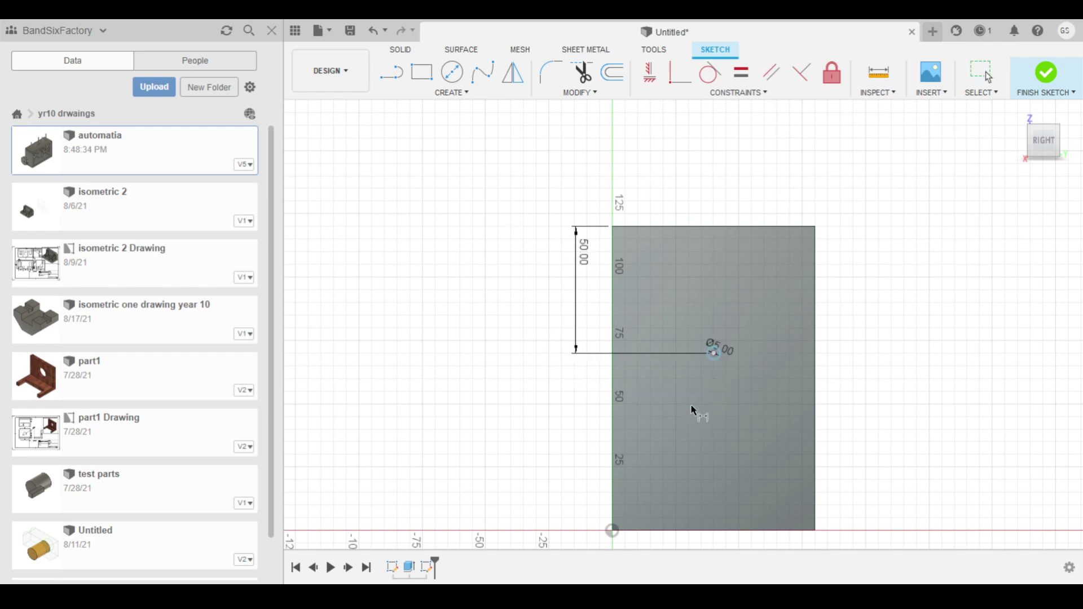
pyautogui.scroll(-1, 670, 415)
pyautogui.moveTo(670, 415); pyautogui.dragTo(715, 364, button='middle')
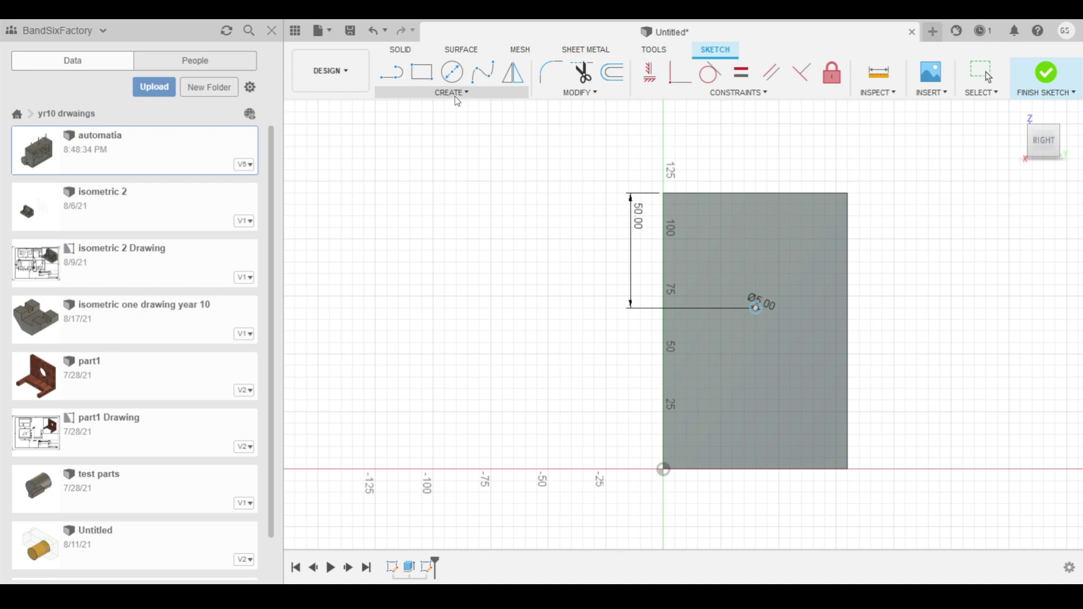
# Change the circle's distance from the top edge to 60 mm and finish the sketch
pyautogui.press('d')
pyautogui.click(801, 194)
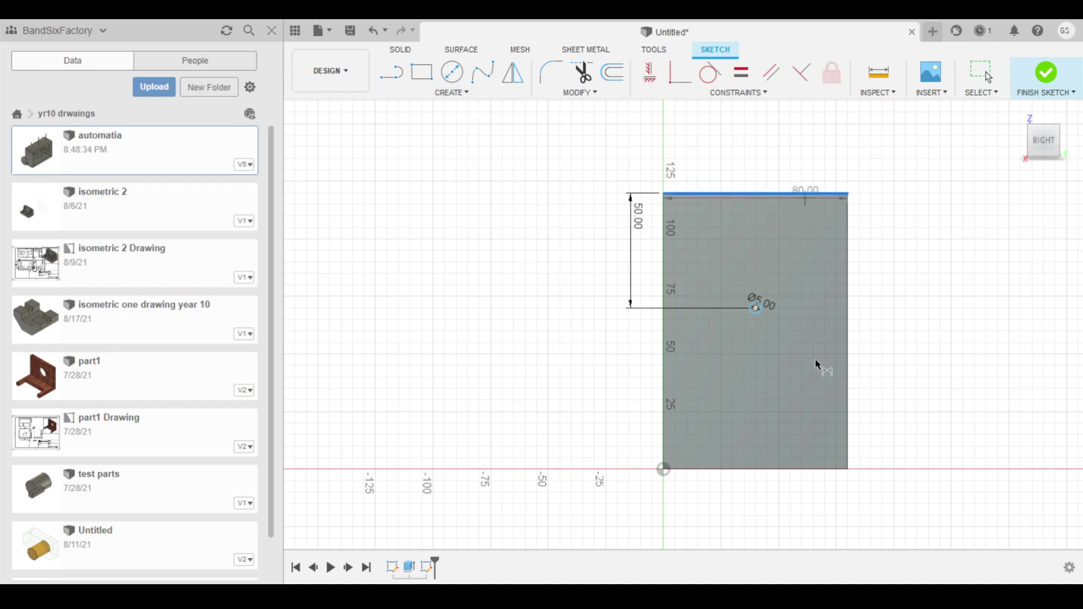
pyautogui.click(812, 469)
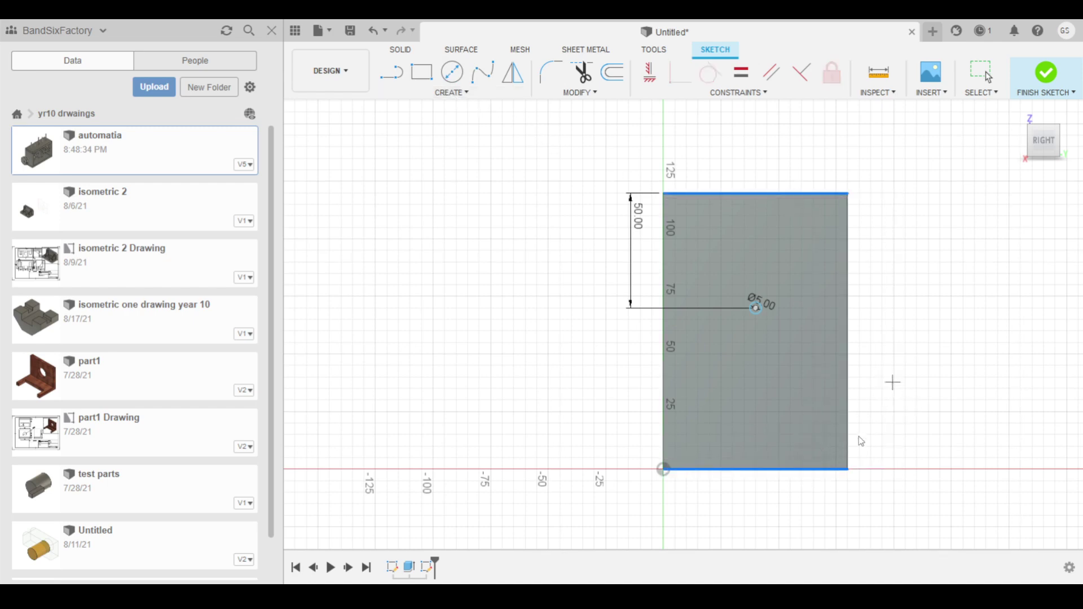
pyautogui.click(683, 326)
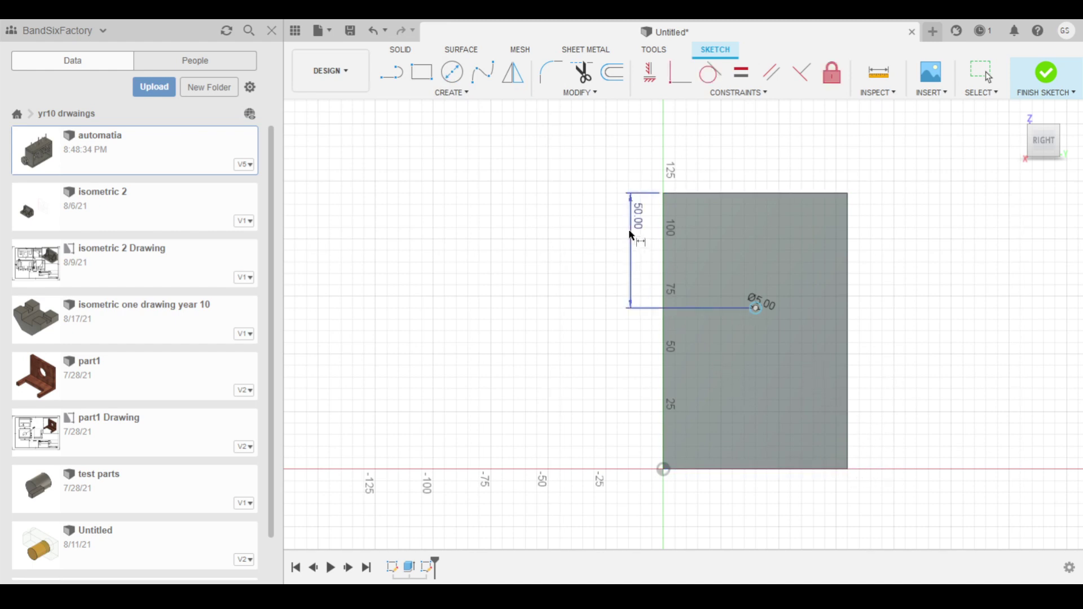
pyautogui.doubleClick(642, 212)
pyautogui.write('60')
pyautogui.press('Return')
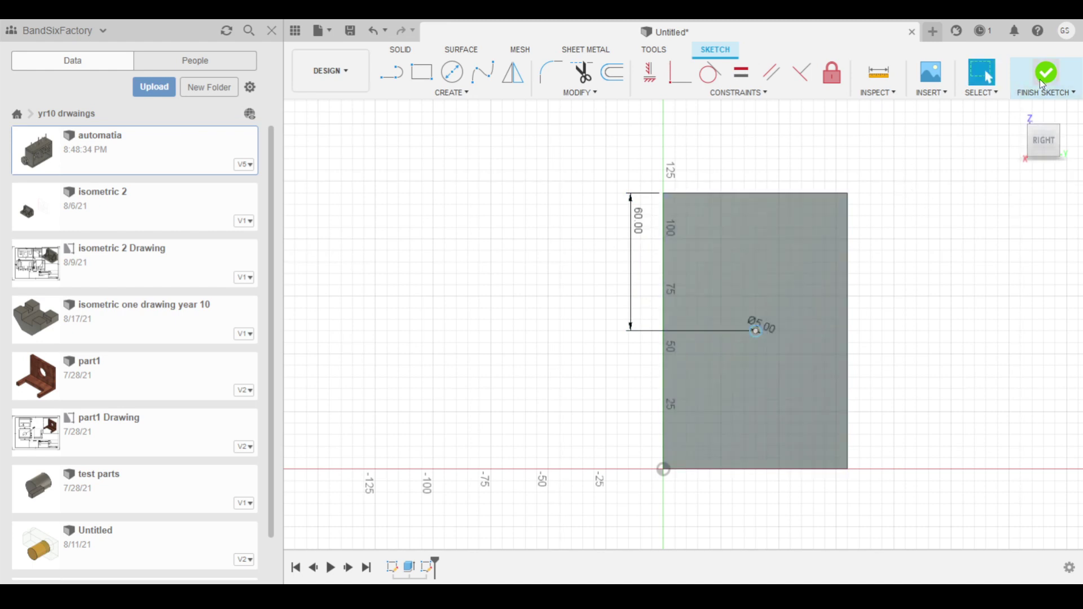
pyautogui.click(1043, 82)
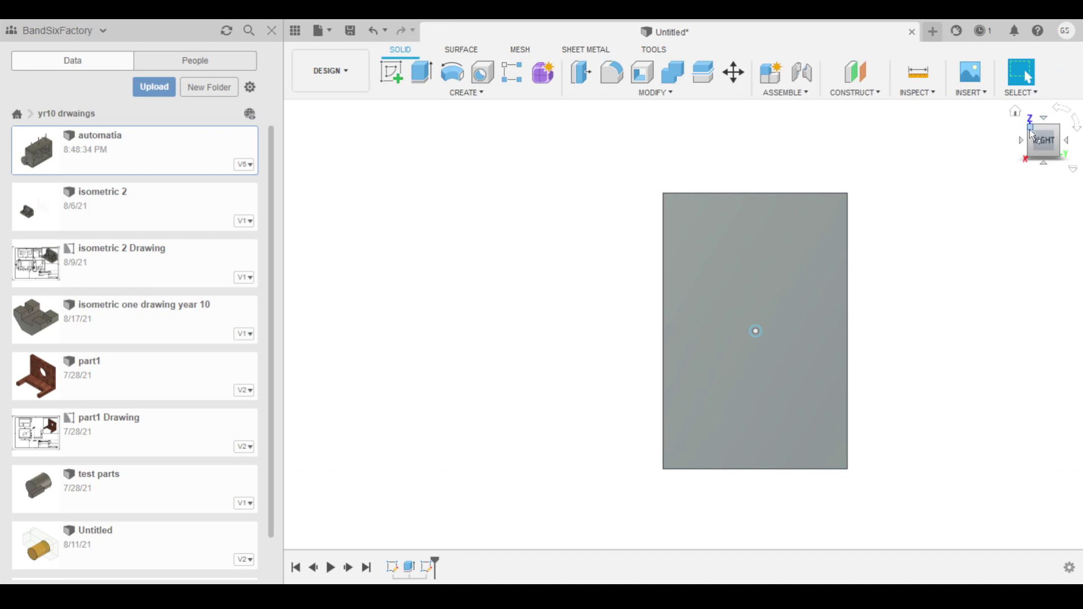
pyautogui.click(1030, 130)
# Cut the 5 mm circle through the whole box, holing both side walls
pyautogui.click(423, 79)
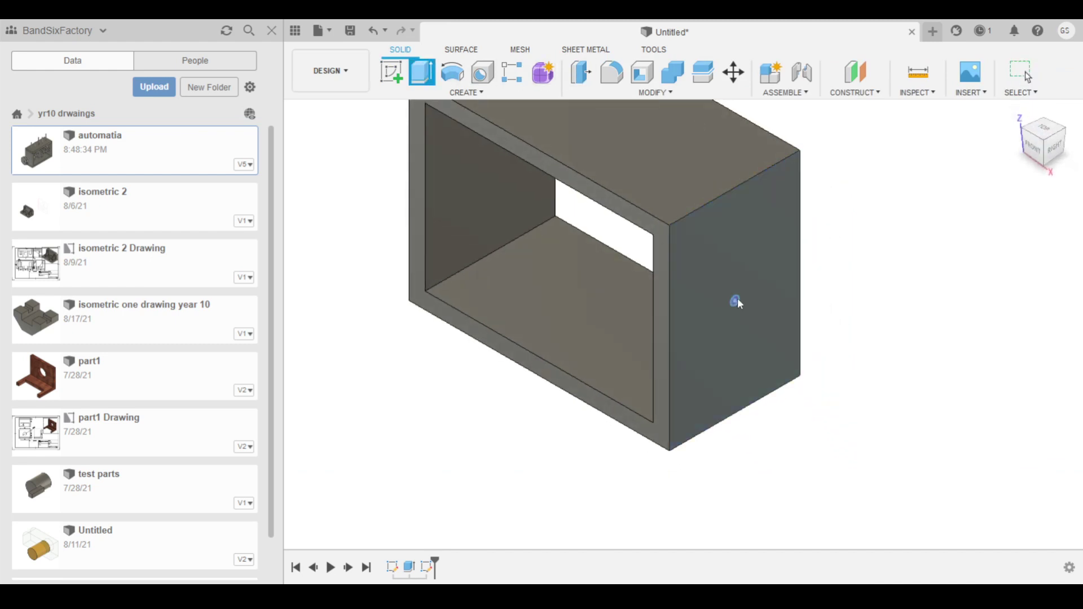
pyautogui.click(737, 299)
pyautogui.moveTo(740, 306); pyautogui.dragTo(447, 181)
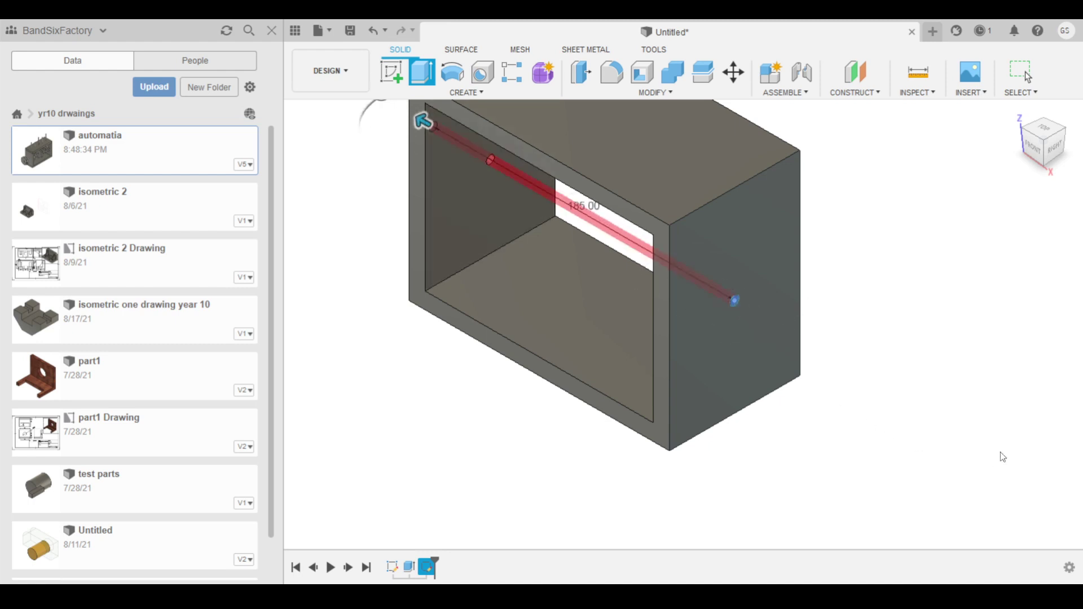
pyautogui.press('Return')
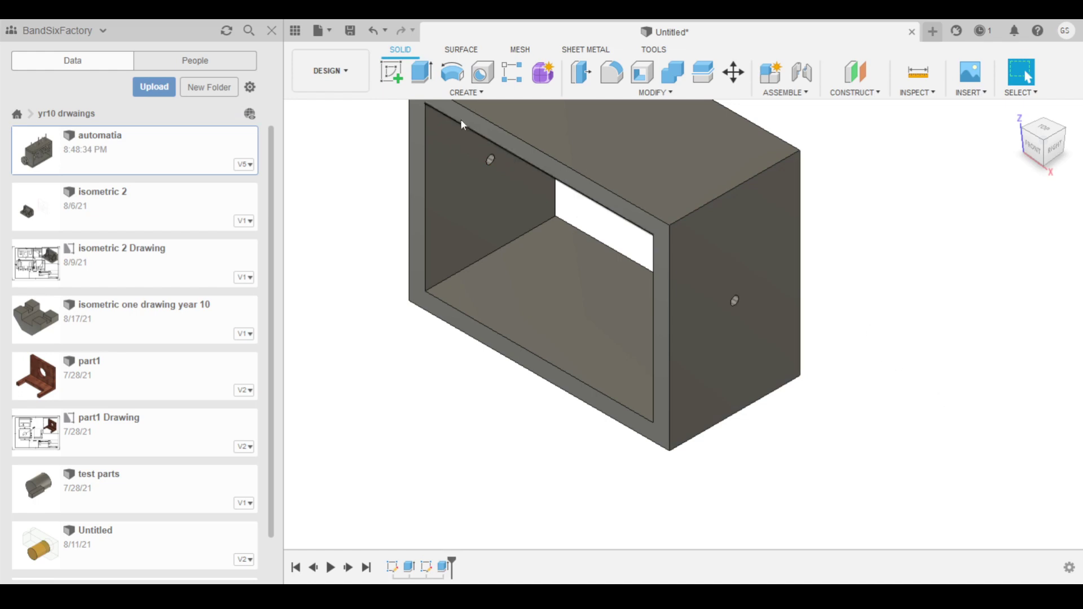
pyautogui.click(390, 73)
# Sketch a circle over the hole on the box's right face and return to the isometric view
pyautogui.click(723, 269)
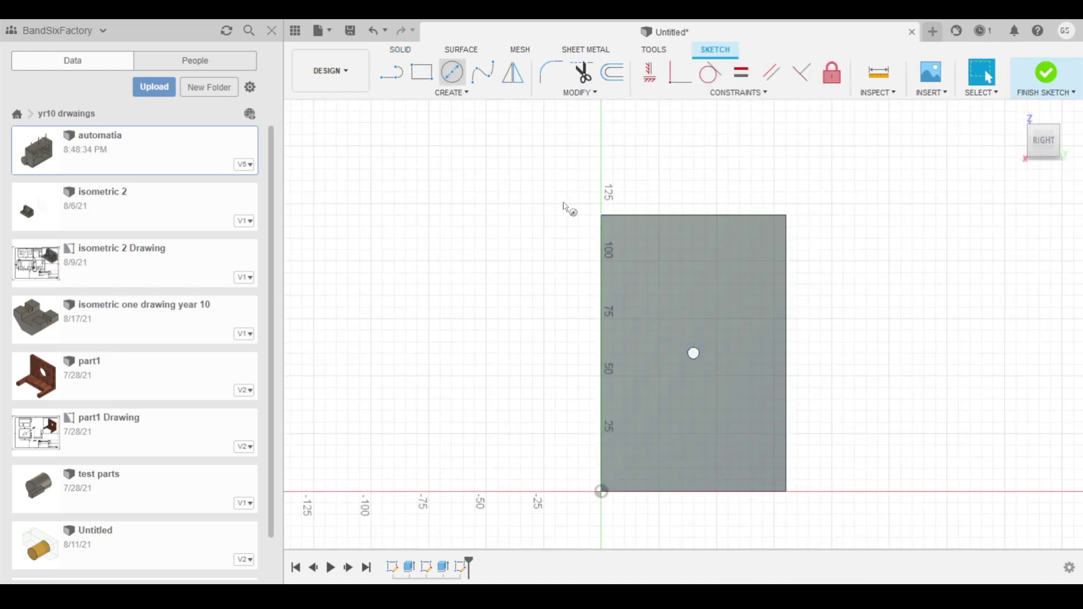
pyautogui.click(452, 73)
pyautogui.scroll(5, 681, 333)
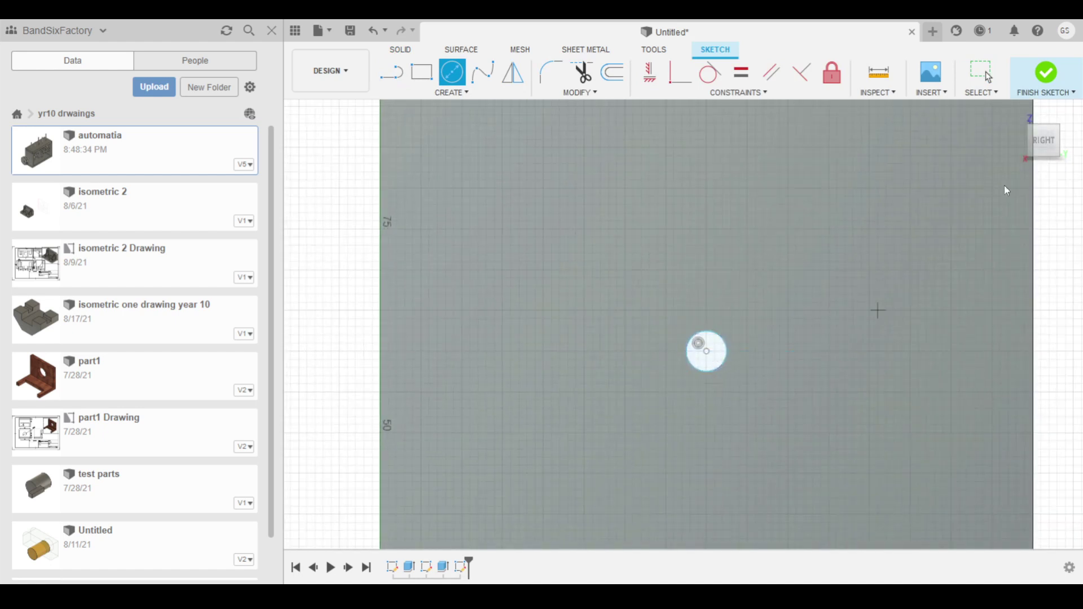
pyautogui.click(1043, 73)
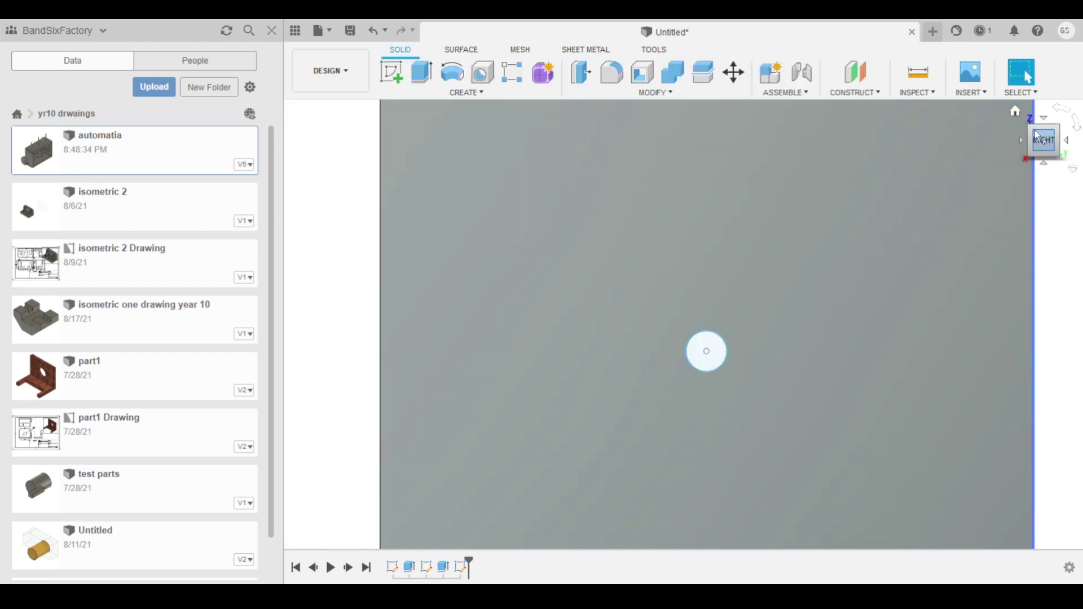
pyautogui.click(1031, 135)
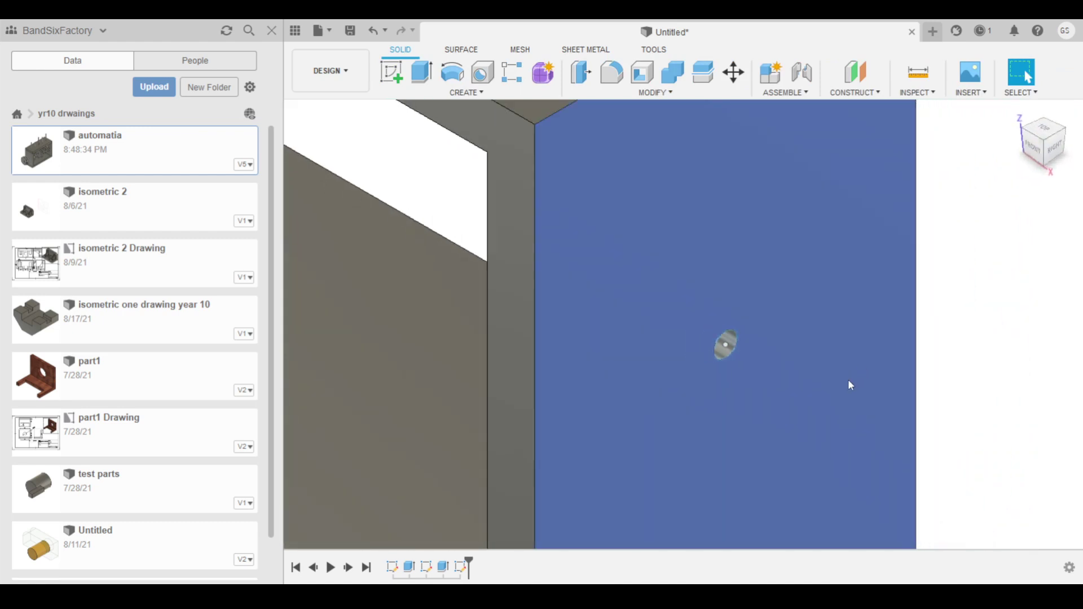
pyautogui.click(422, 72)
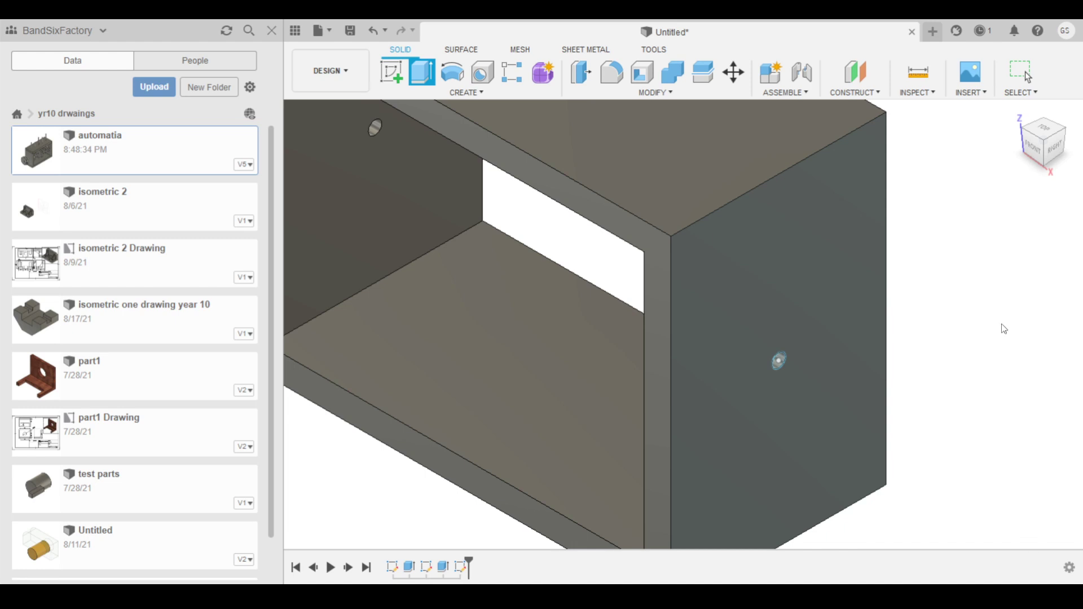
# Extrude the side-face circle both ways into a 180 mm rod through both walls
pyautogui.click(783, 360)
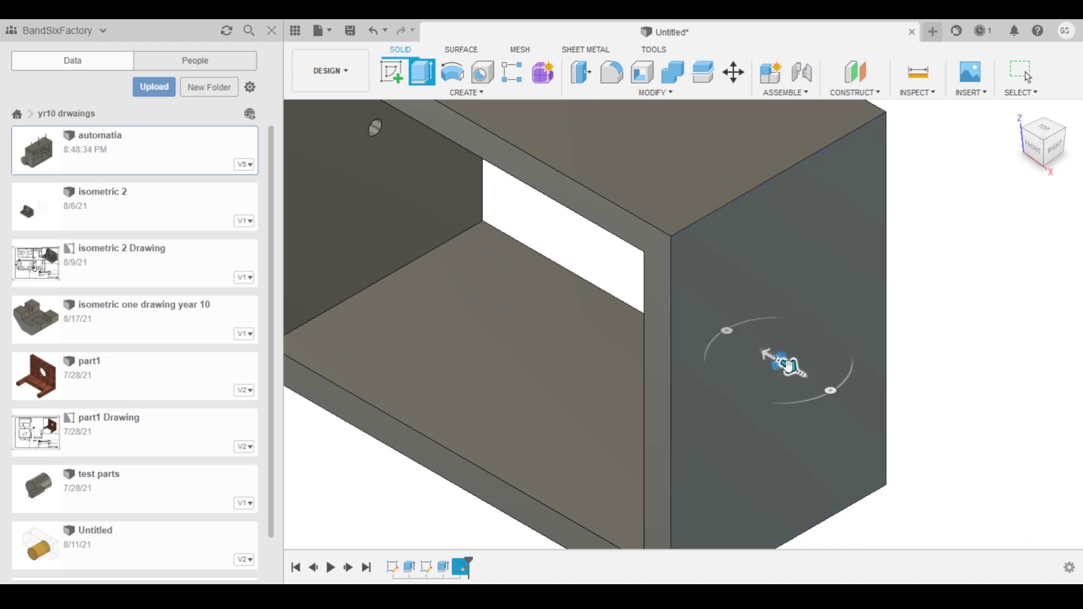
pyautogui.moveTo(790, 366); pyautogui.dragTo(858, 405)
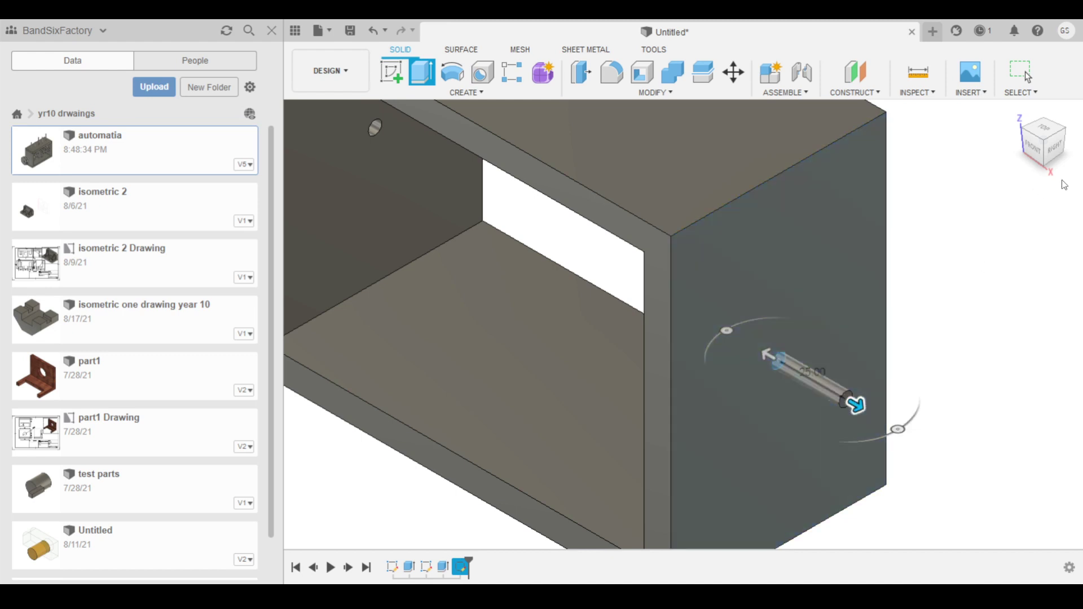
pyautogui.click(1033, 148)
pyautogui.keyDown('shift'); pyautogui.moveTo(719, 316); pyautogui.dragTo(757, 321, button='middle'); pyautogui.keyUp('shift')
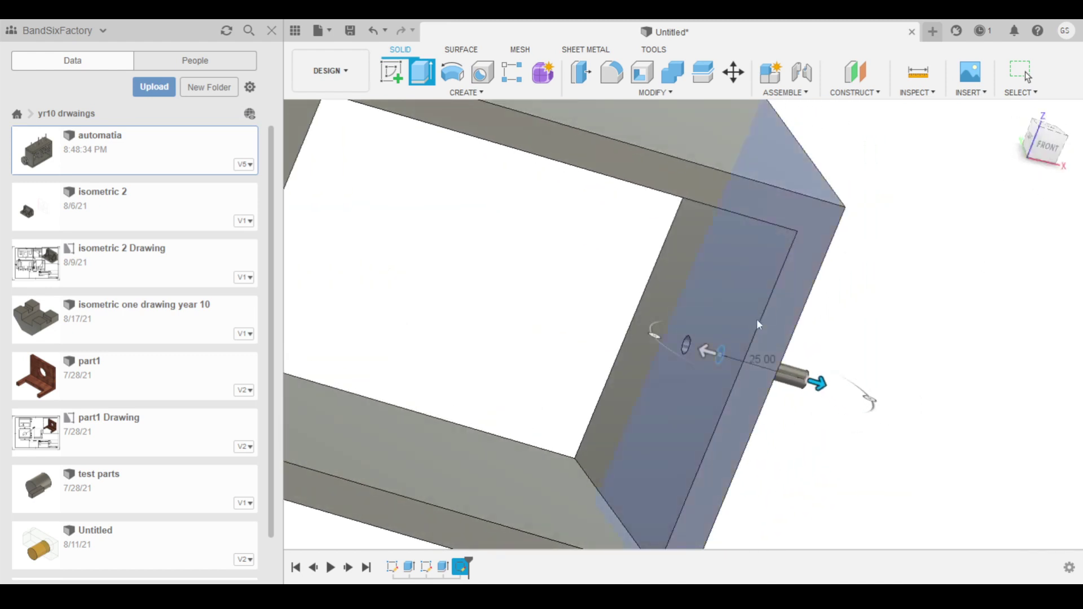
pyautogui.moveTo(704, 351); pyautogui.dragTo(483, 269)
pyautogui.moveTo(518, 247); pyautogui.dragTo(806, 357, button='middle')
pyautogui.moveTo(743, 383); pyautogui.dragTo(341, 264)
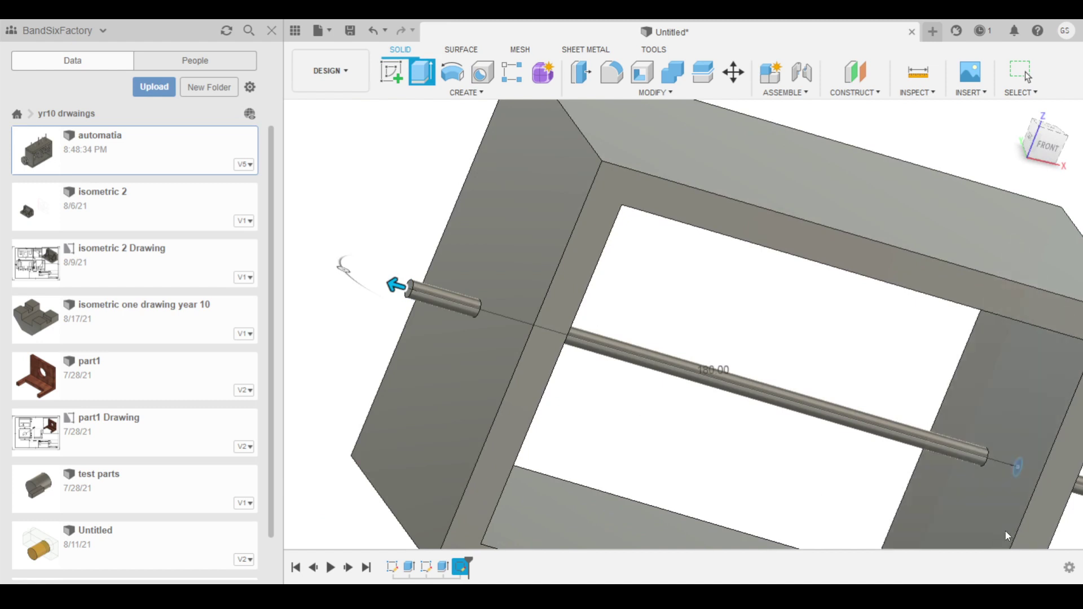
pyautogui.press('Return')
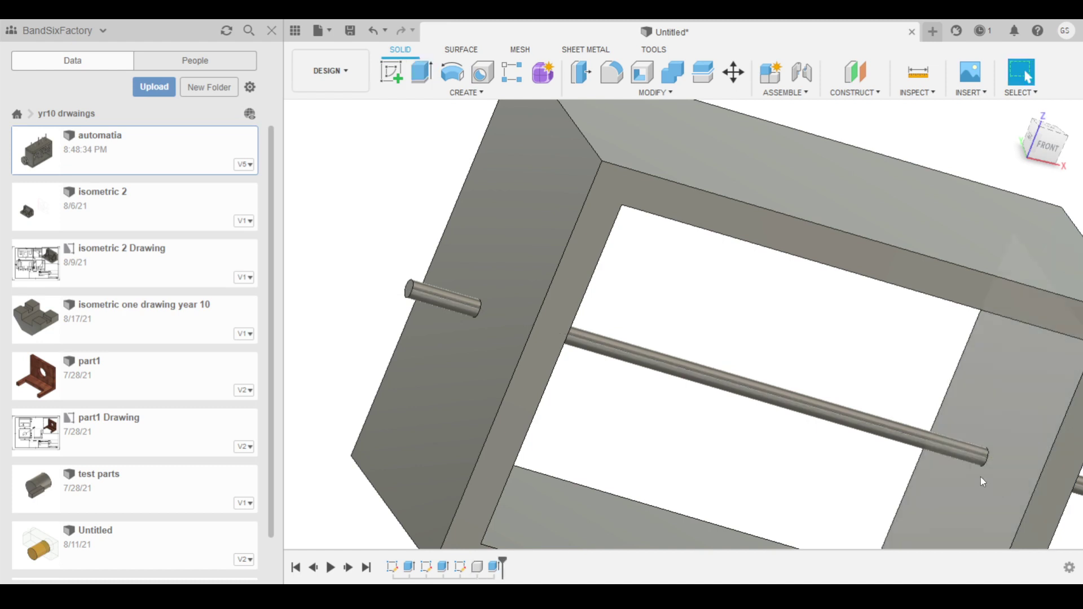
pyautogui.click(384, 235)
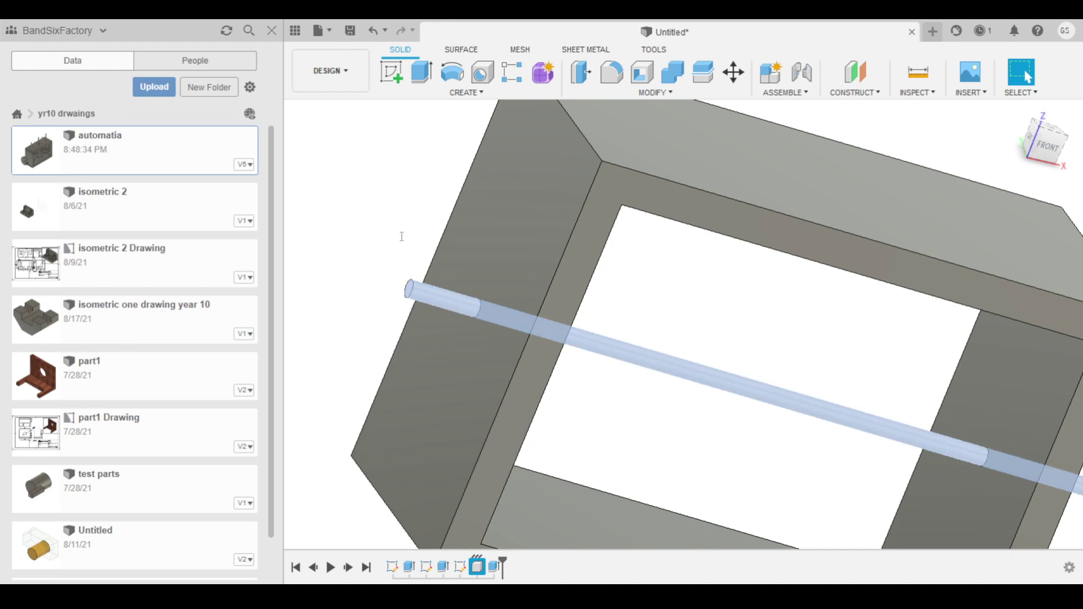
# Sketch a large circle centred on the shaft end on the box's right face
pyautogui.click(375, 262)
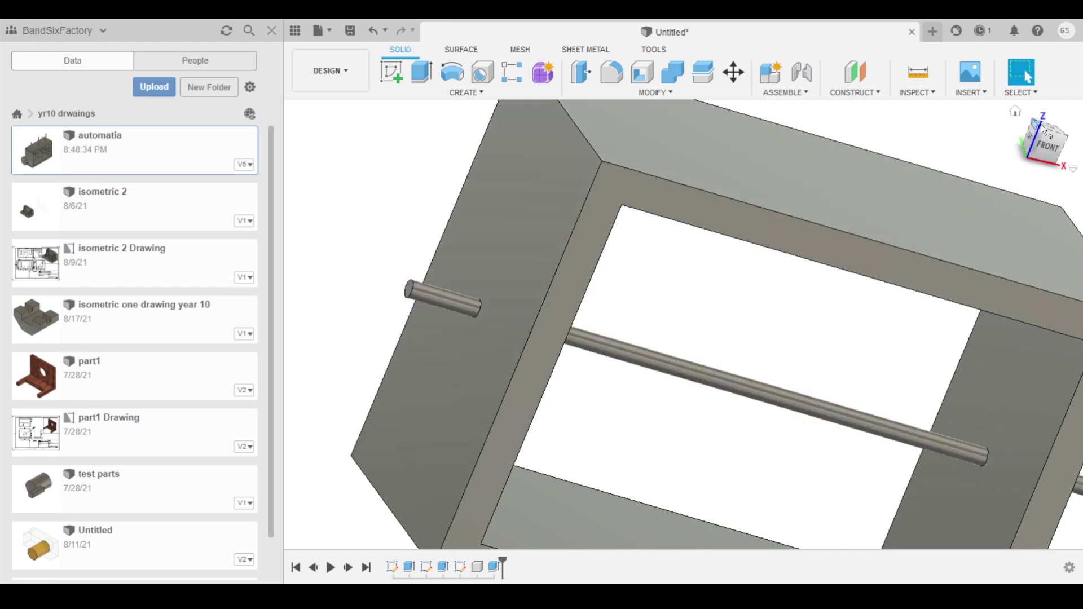
pyautogui.moveTo(1041, 126); pyautogui.dragTo(997, 126)
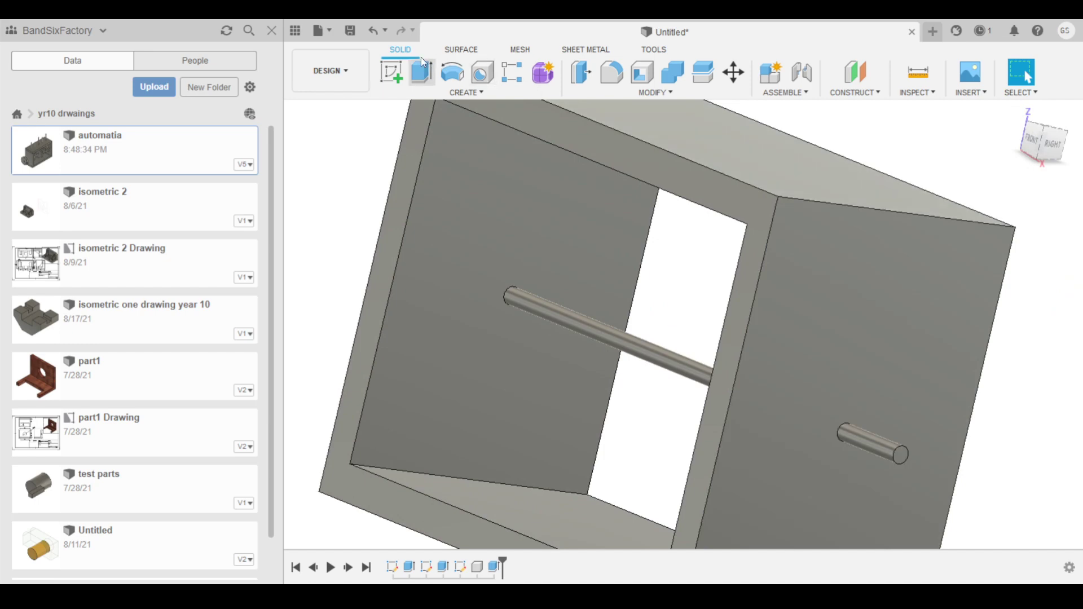
pyautogui.click(392, 72)
pyautogui.click(902, 455)
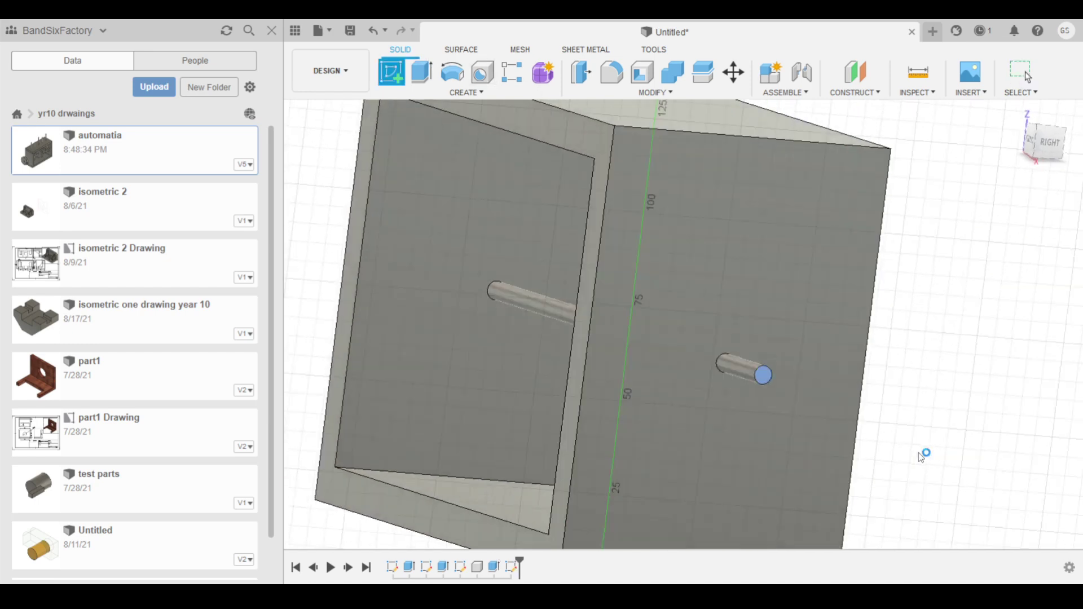
pyautogui.click(452, 73)
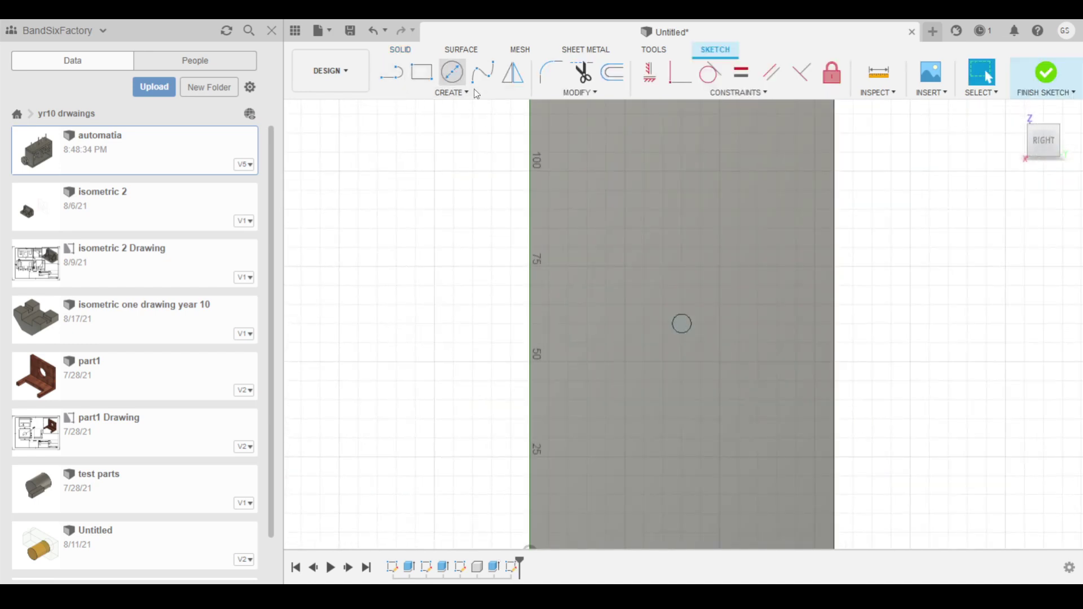
pyautogui.click(682, 324)
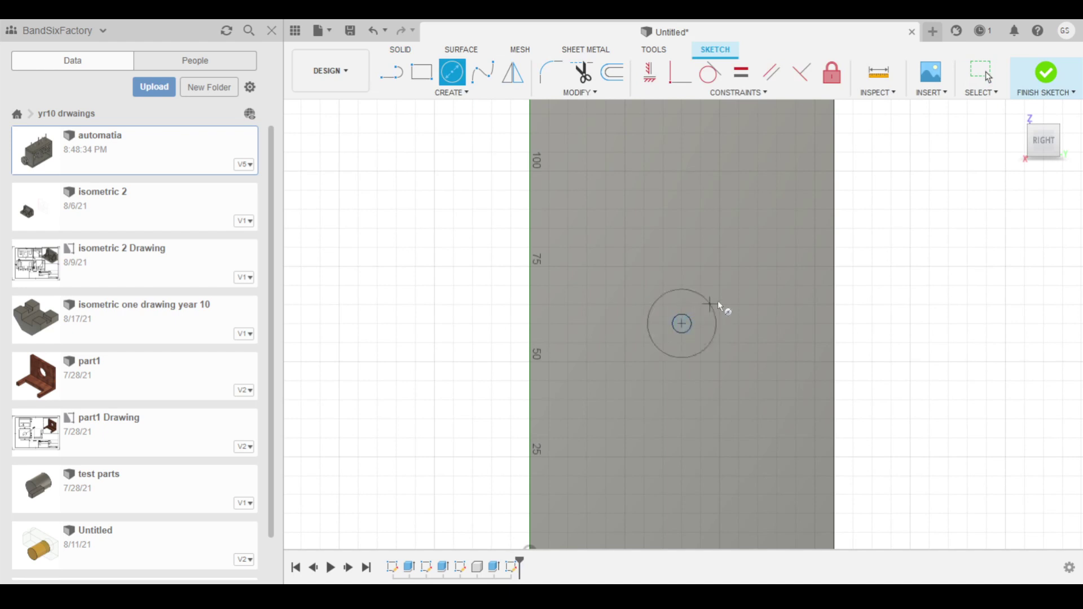
pyautogui.click(773, 270)
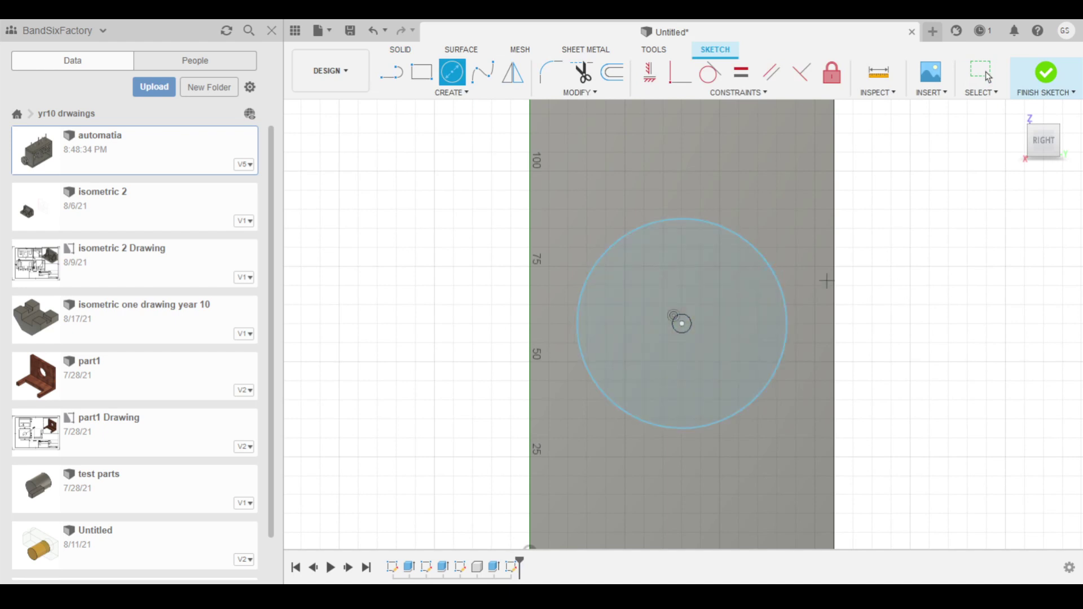
pyautogui.click(1045, 72)
# Extrude the large circle into a 10.00 thick disc
pyautogui.press('e')
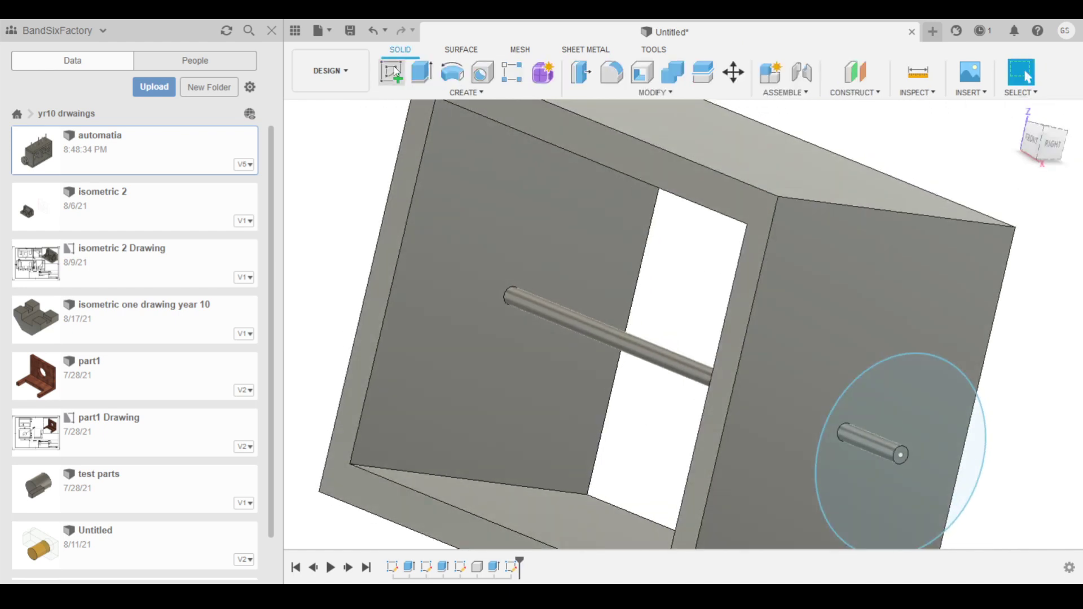
pyautogui.click(881, 394)
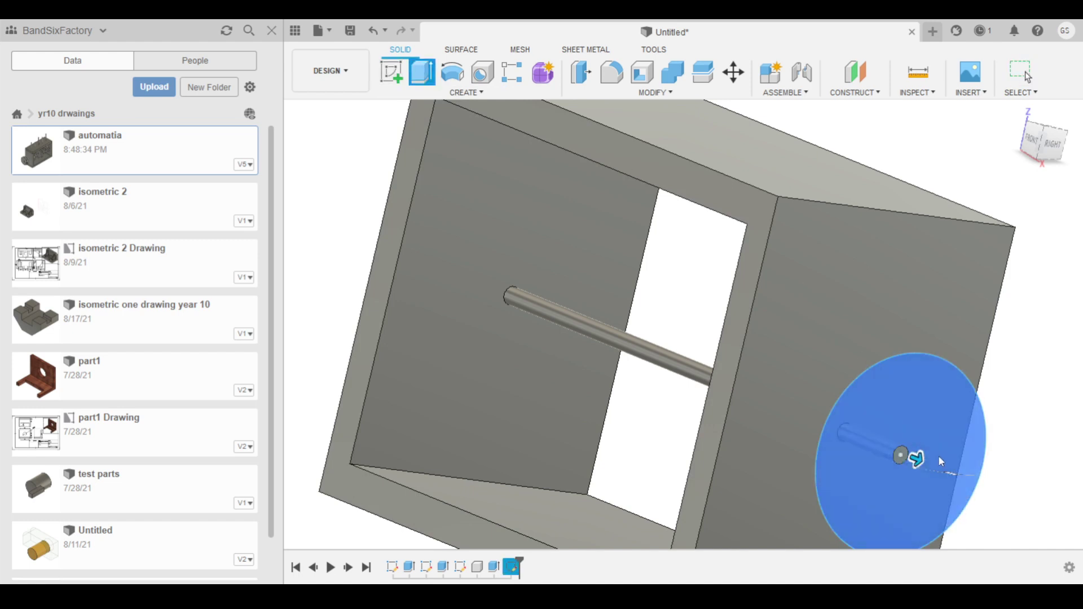
pyautogui.moveTo(914, 454); pyautogui.dragTo(895, 455)
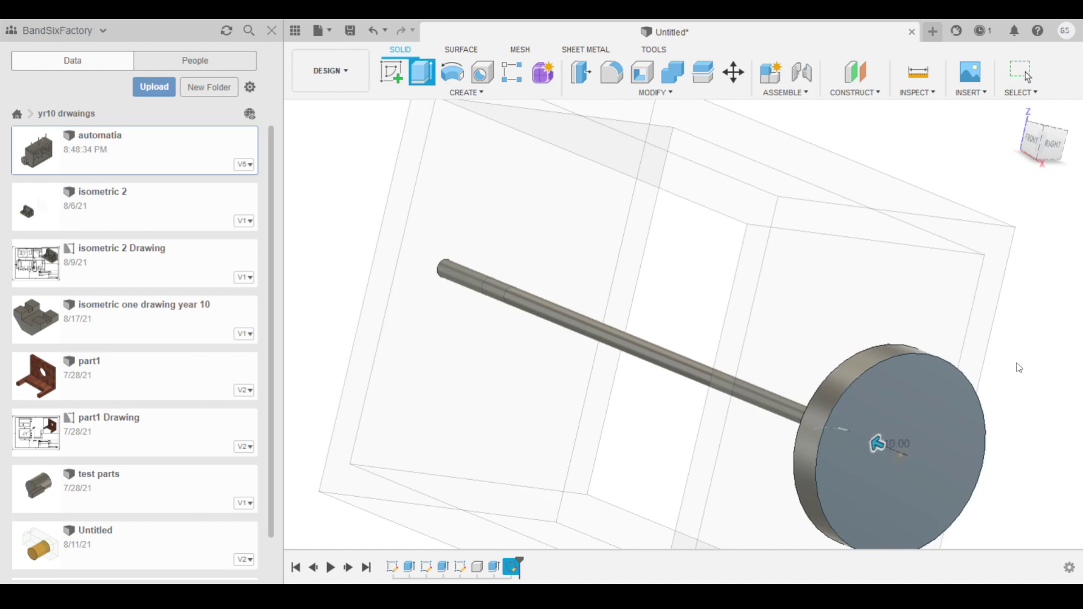
pyautogui.press('Return')
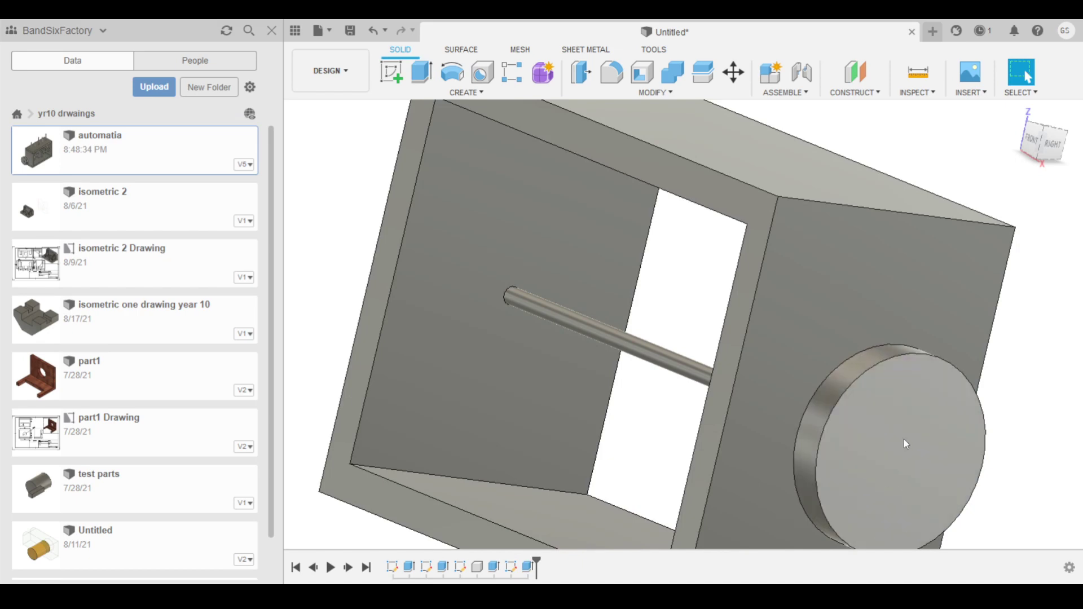
# Sketch a small circle near the rim on the disc's outer face
pyautogui.click(392, 72)
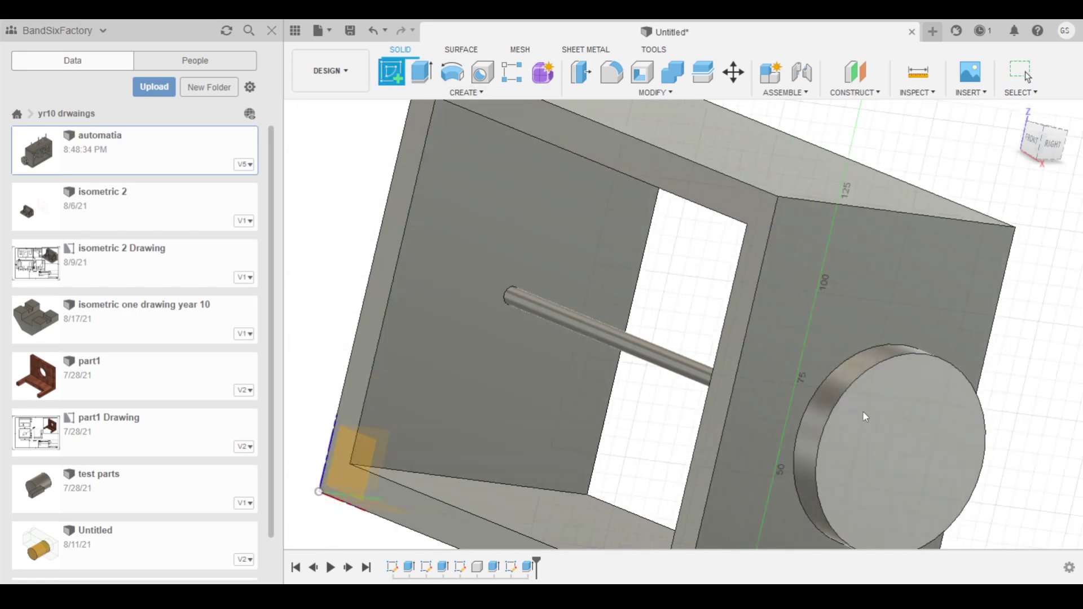
pyautogui.click(865, 411)
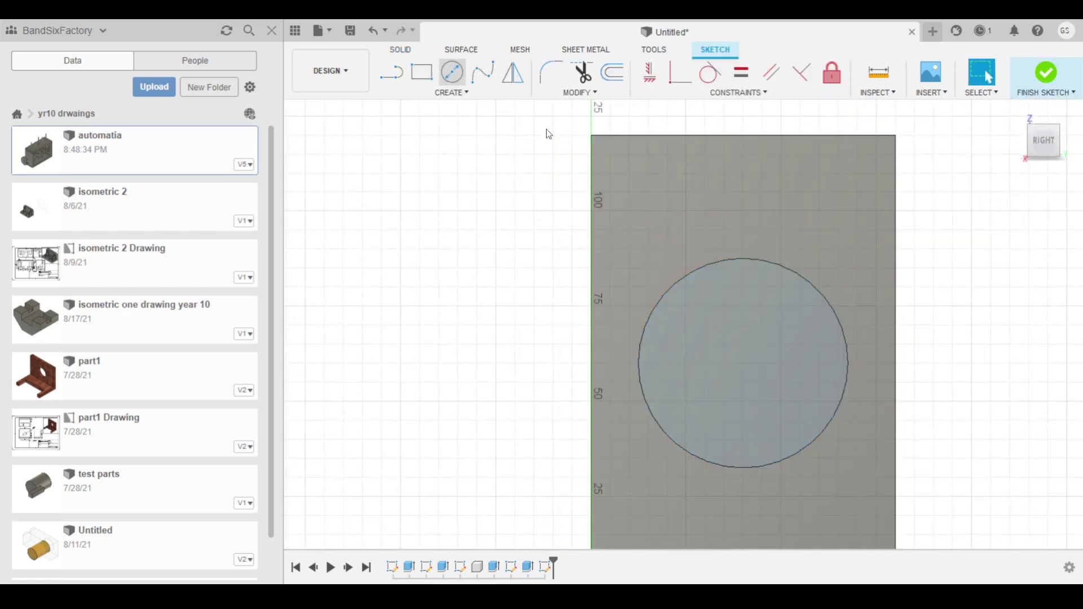
pyautogui.press('c')
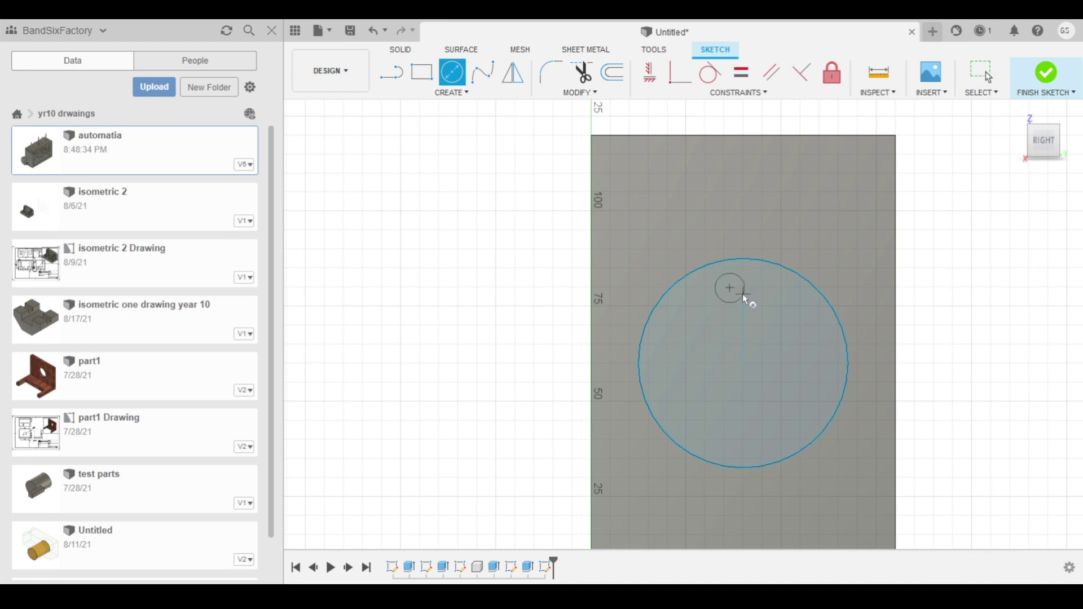
pyautogui.click(744, 297)
pyautogui.press('Escape')
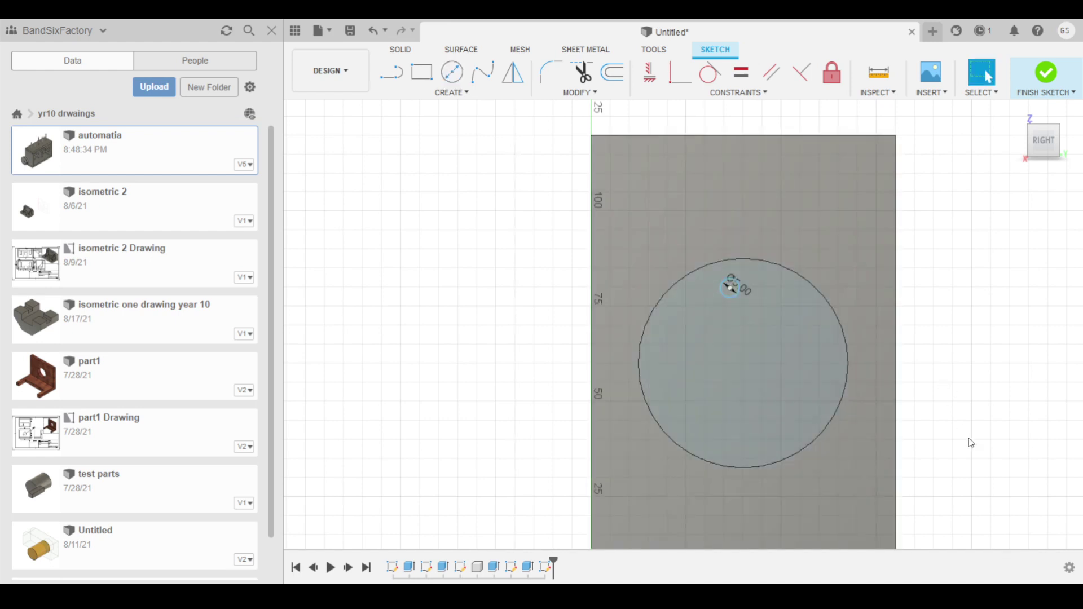
pyautogui.click(1026, 467)
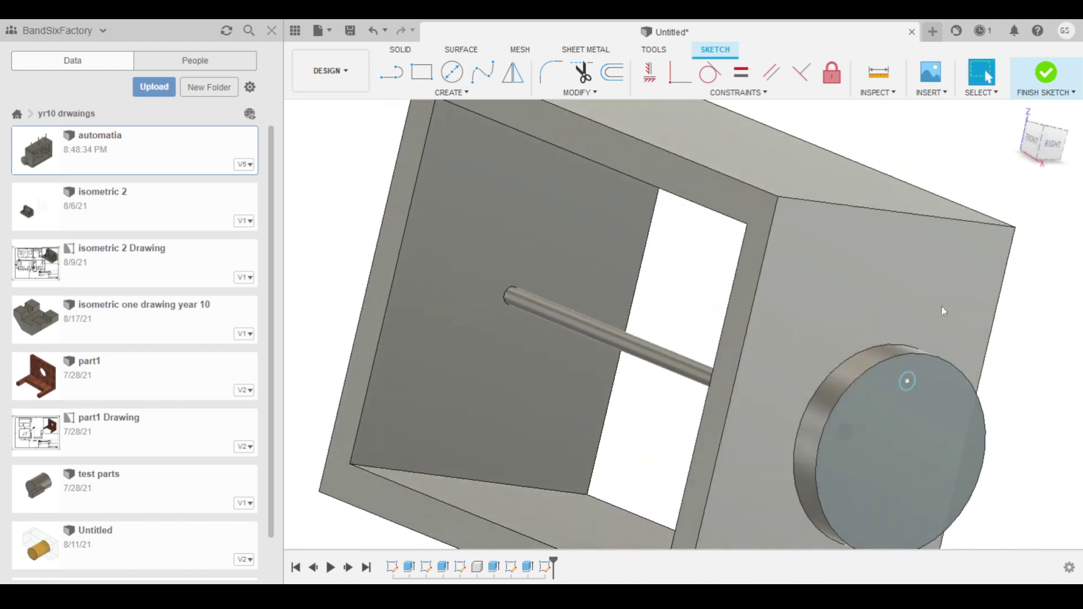
# Extrude the small circle 20.00 into a crank pin
pyautogui.moveTo(921, 389); pyautogui.dragTo(780, 307, button='middle')
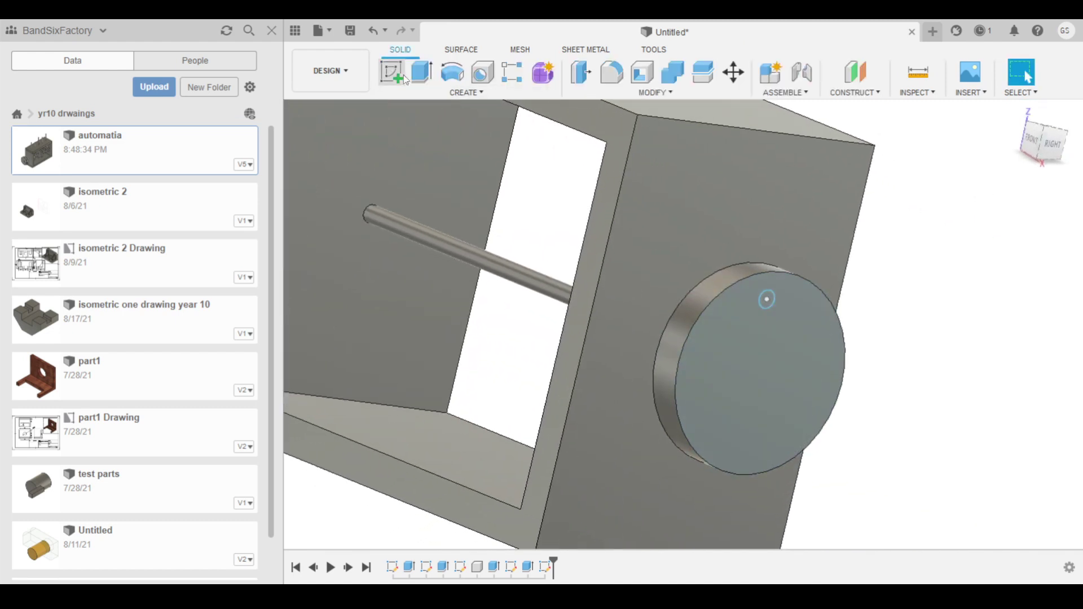
pyautogui.click(422, 73)
pyautogui.press('e')
pyautogui.click(772, 299)
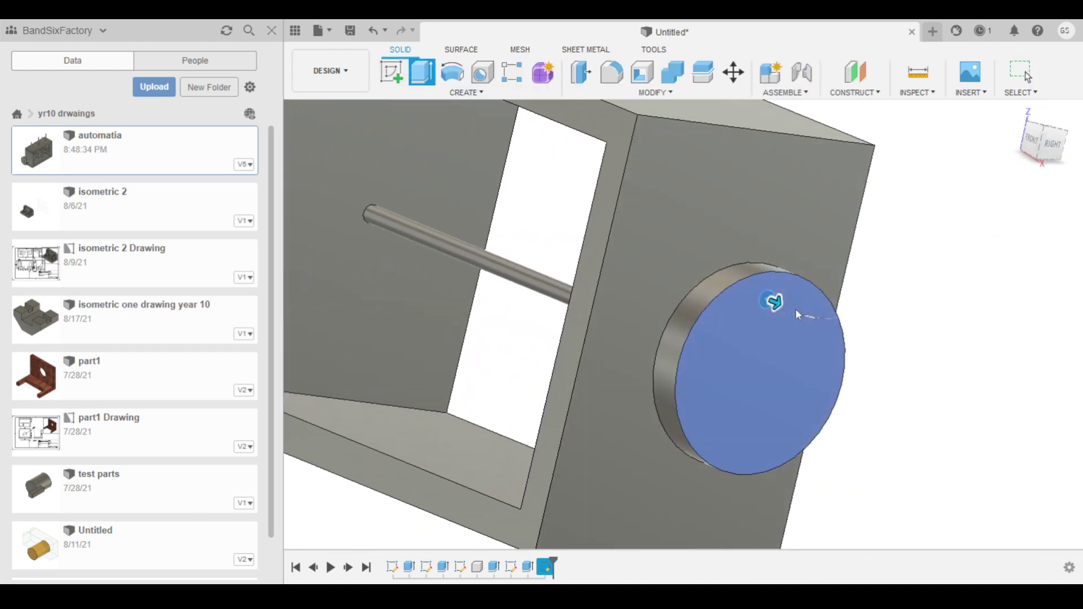
pyautogui.moveTo(780, 302); pyautogui.dragTo(827, 325)
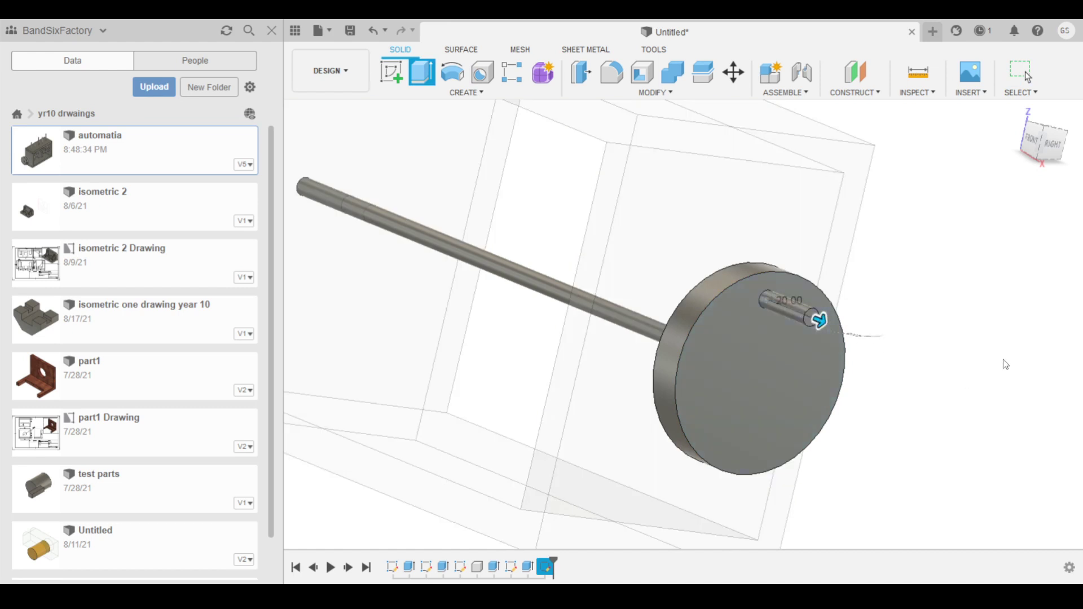
pyautogui.press('Return')
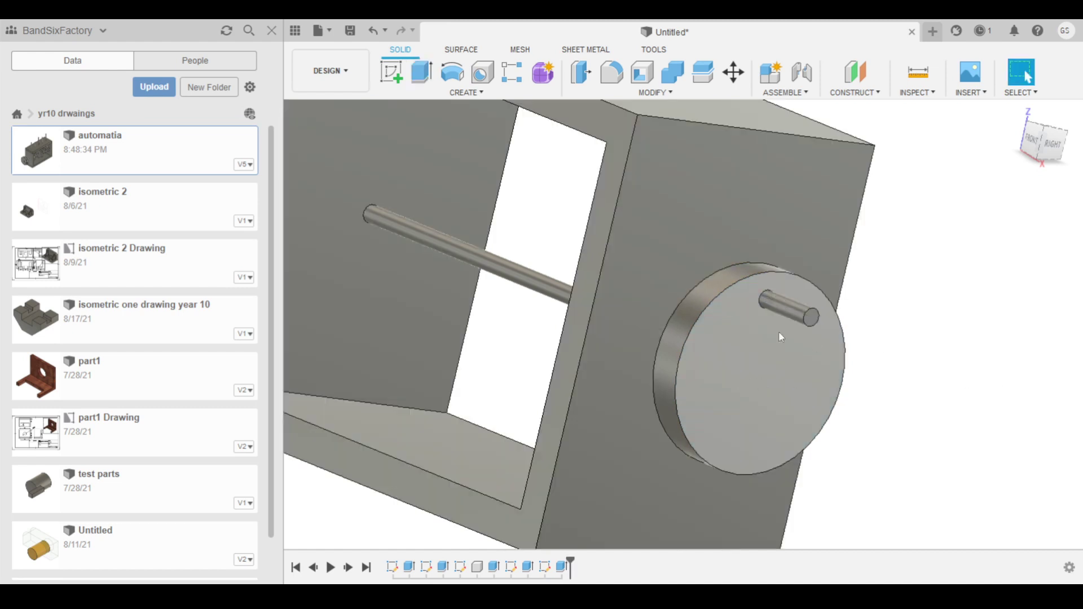
pyautogui.moveTo(906, 342); pyautogui.dragTo(974, 430, button='middle')
# Switch to the Top view and open a new sketch on the box's top face
pyautogui.scroll(-4, 946, 228)
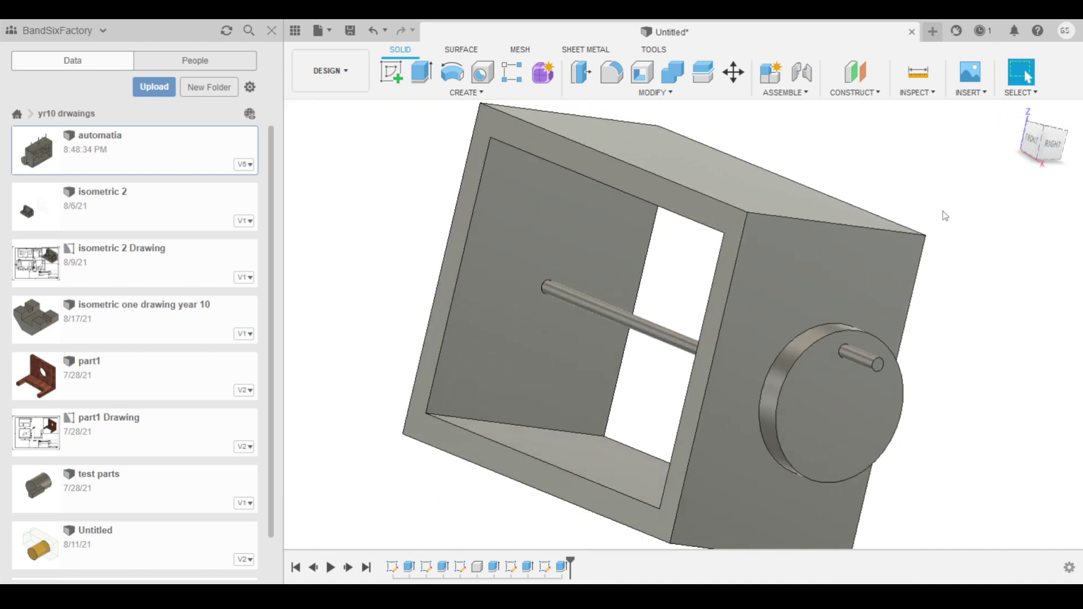
pyautogui.keyDown('shift'); pyautogui.moveTo(1035, 124); pyautogui.dragTo(1022, 148, button='middle'); pyautogui.keyUp('shift')
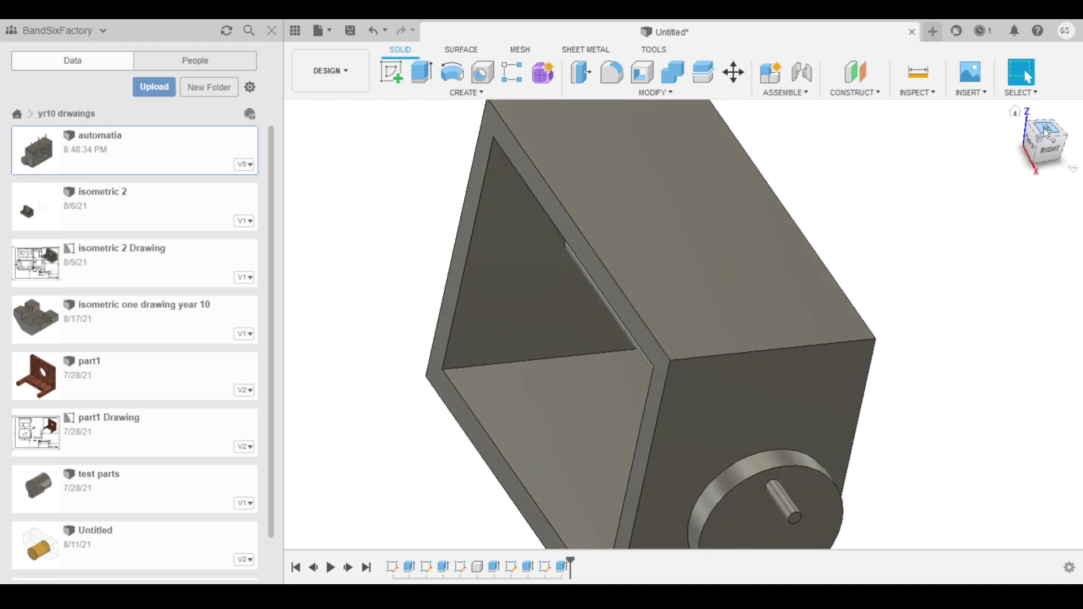
pyautogui.click(1043, 128)
pyautogui.click(383, 78)
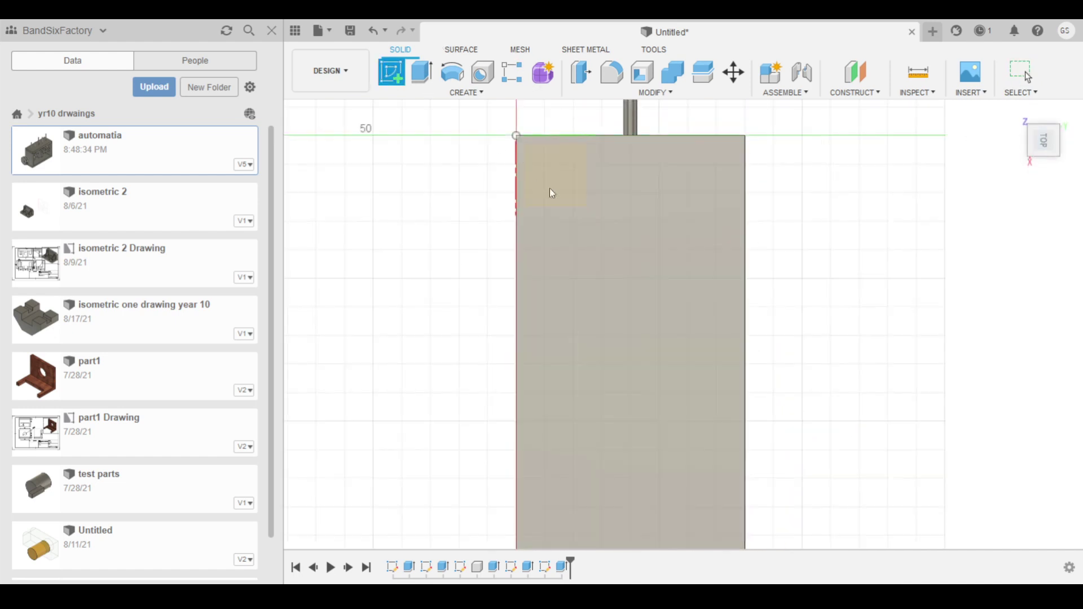
pyautogui.click(600, 256)
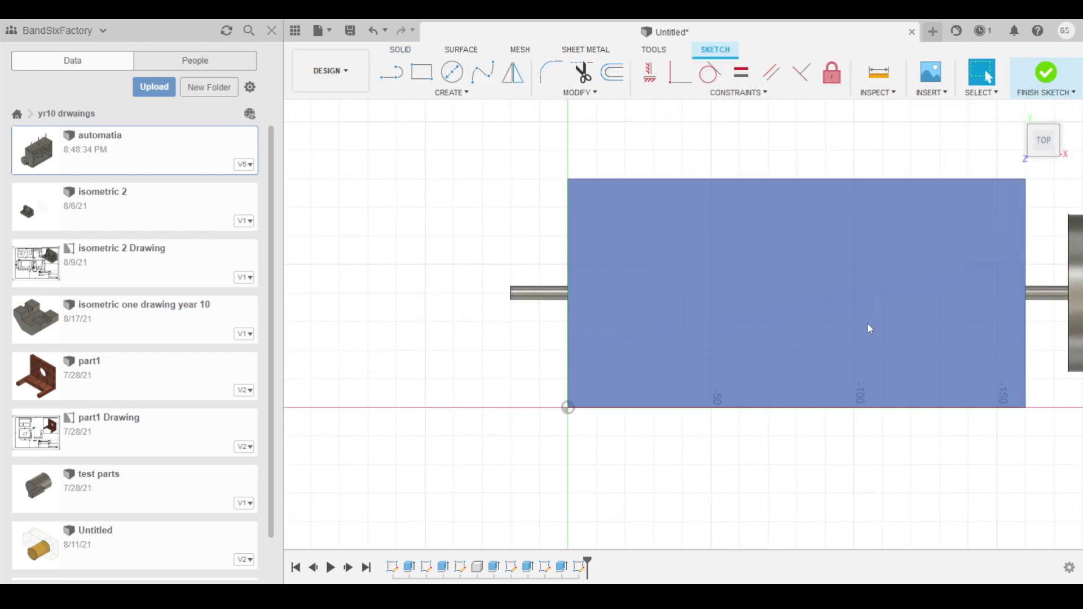
# Draw a 5 mm circle centred where the shaft line meets the box's left edge
pyautogui.press('c')
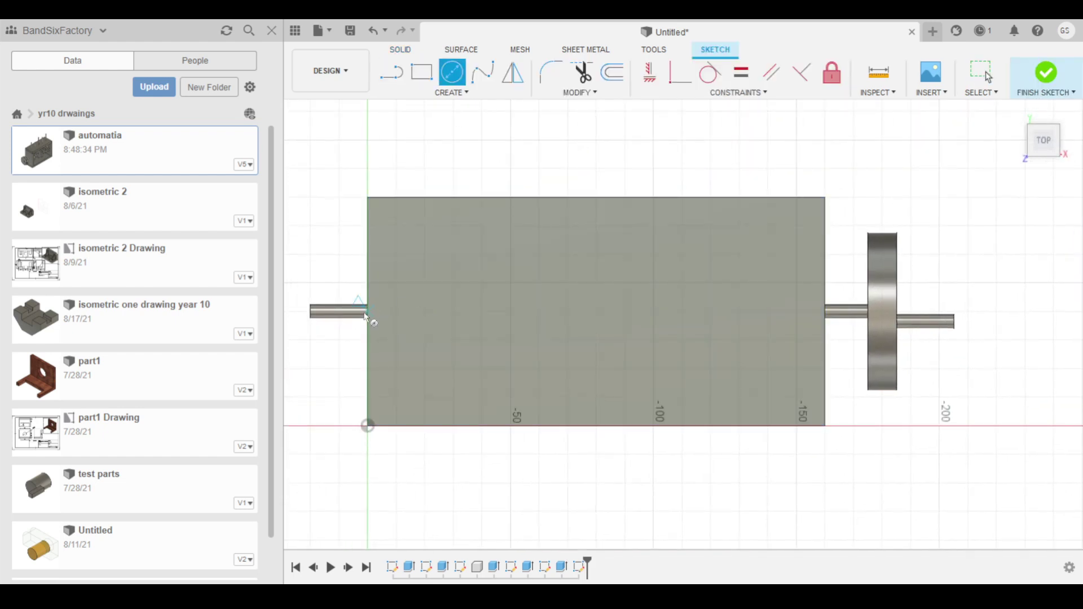
pyautogui.scroll(1, 370, 318)
pyautogui.scroll(2, 371, 318)
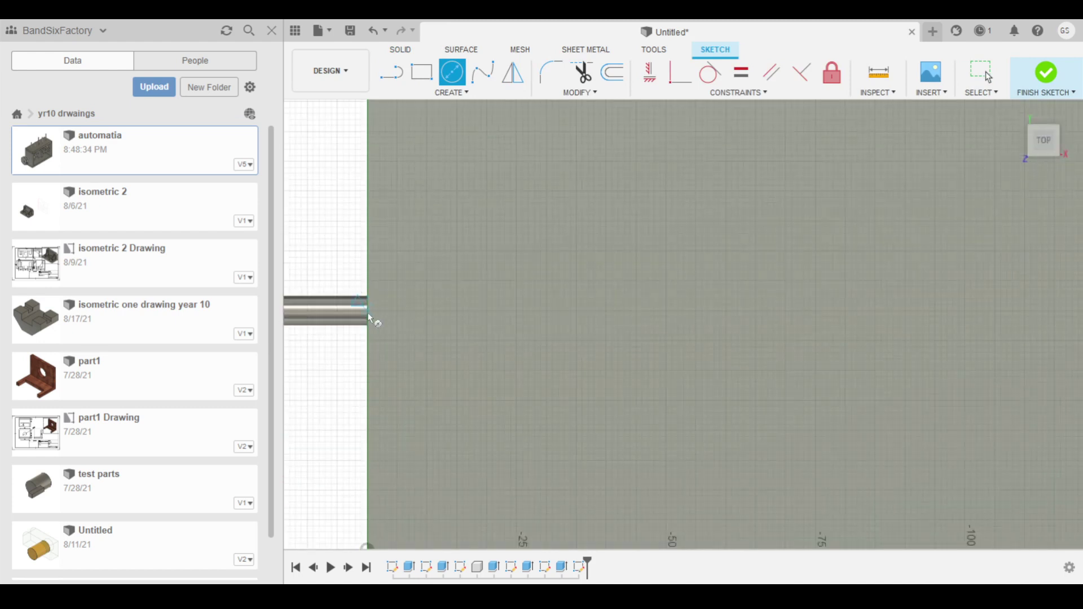
pyautogui.click(368, 311)
pyautogui.write('5')
pyautogui.press('Return')
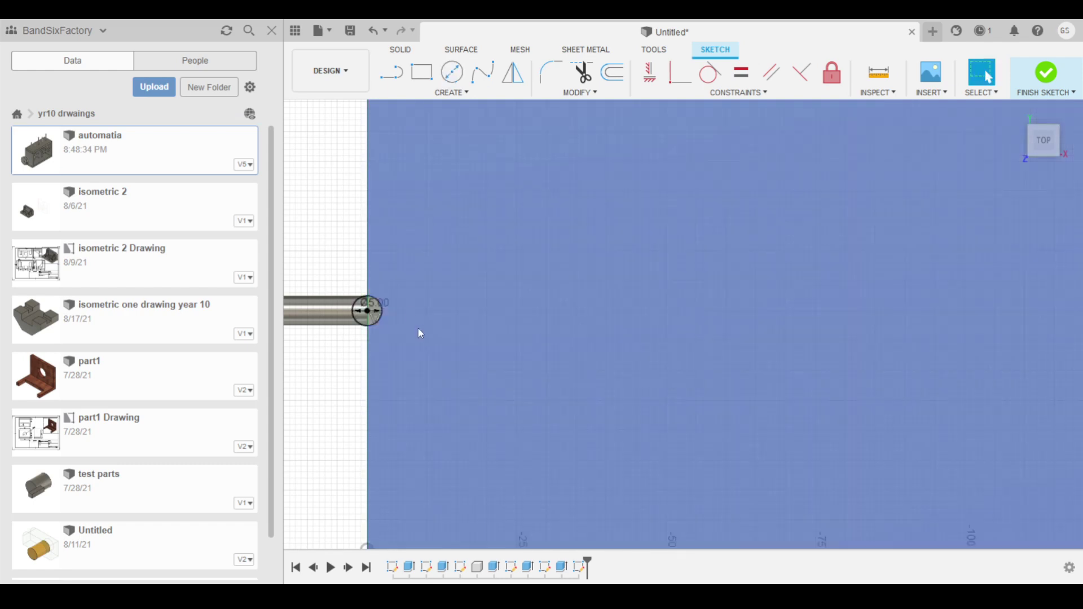
pyautogui.scroll(-5, 417, 328)
pyautogui.moveTo(721, 388)
pyautogui.mouseDown(button='middle')
pyautogui.moveTo(550, 365)
pyautogui.moveTo(597, 390)
pyautogui.mouseUp(button='middle')
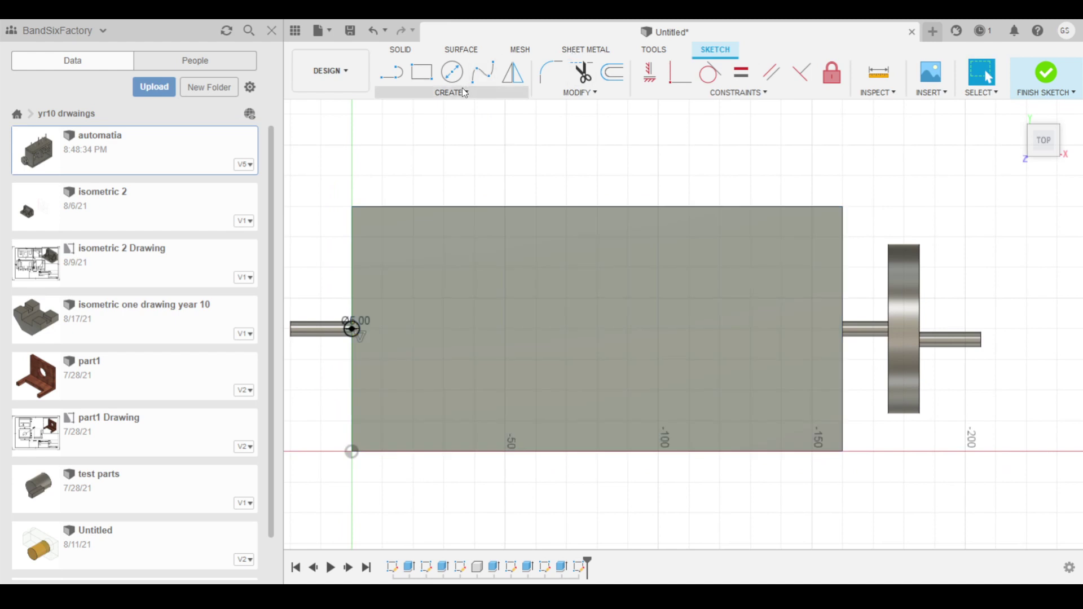
# Rectangular-pattern the 5 mm circle into 5 copies spanning 160 mm along the axle line
pyautogui.click(464, 93)
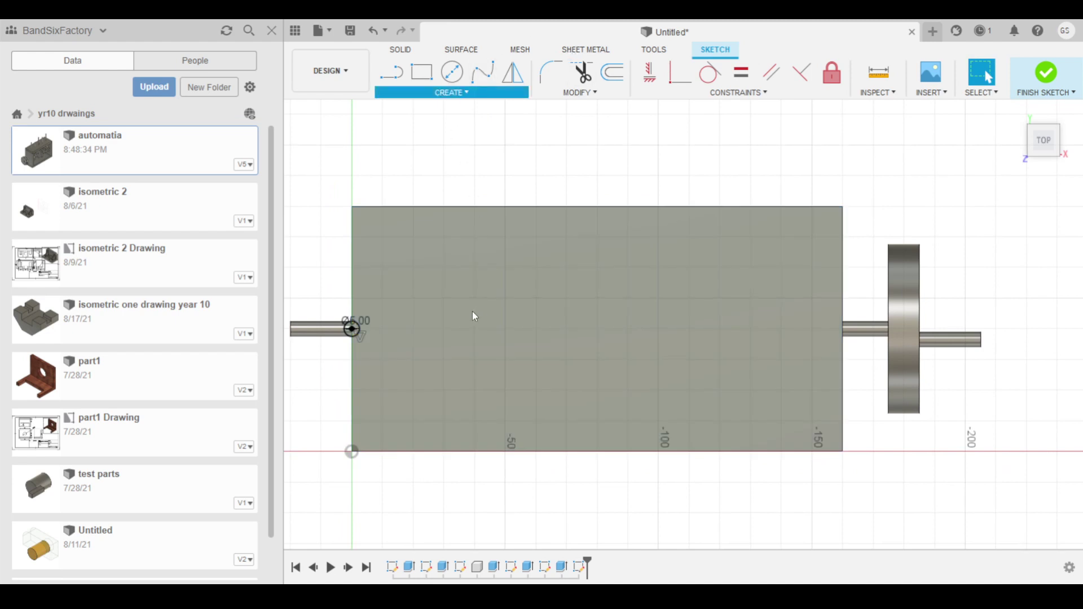
pyautogui.click(466, 331)
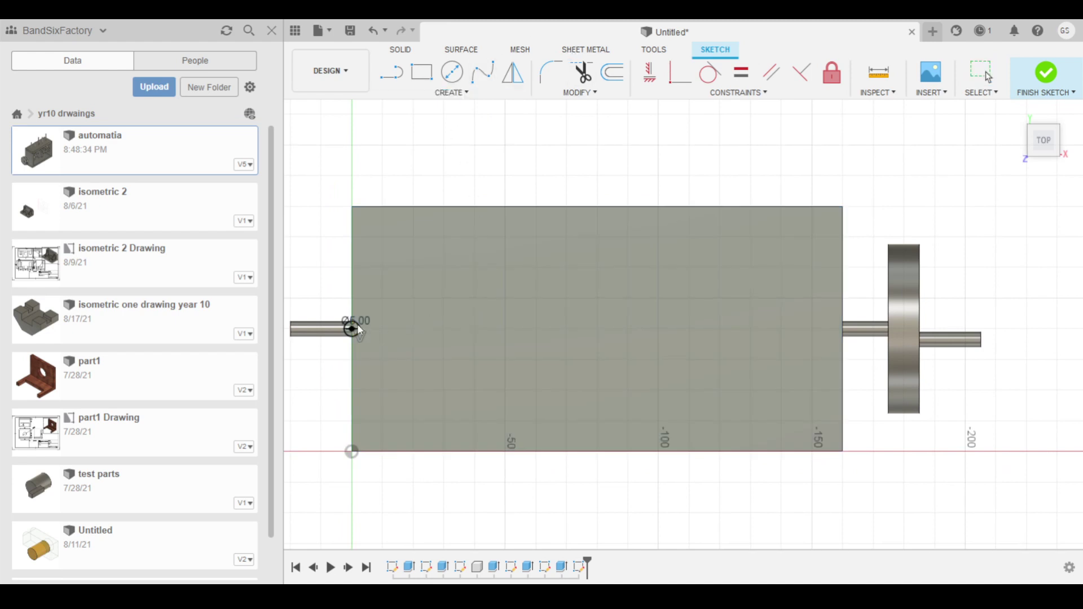
pyautogui.scroll(-1, 355, 325)
pyautogui.scroll(5, 359, 322)
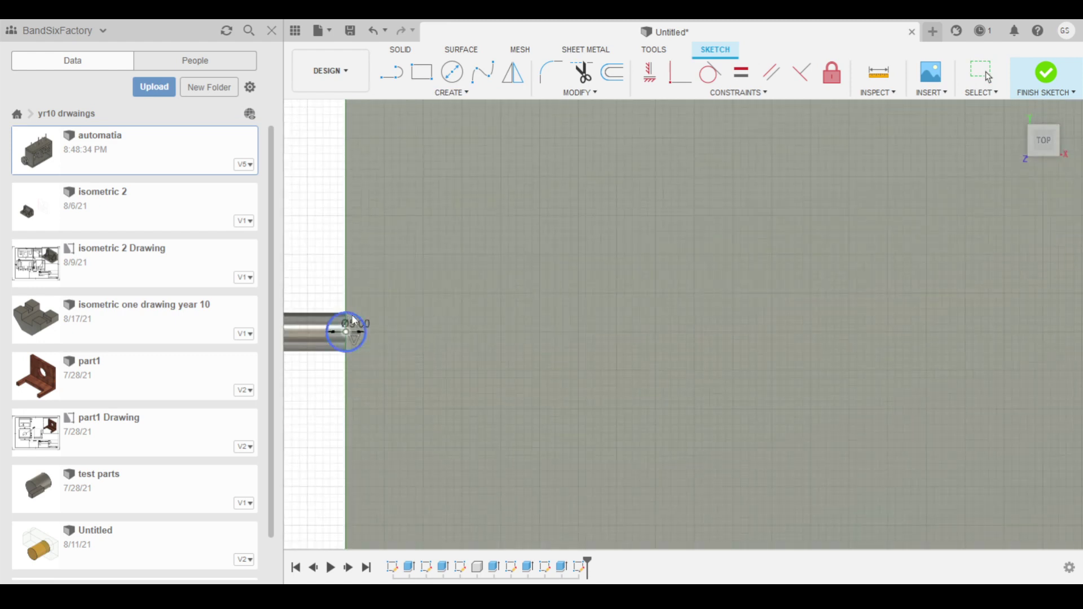
pyautogui.scroll(-1, 516, 327)
pyautogui.click(362, 331)
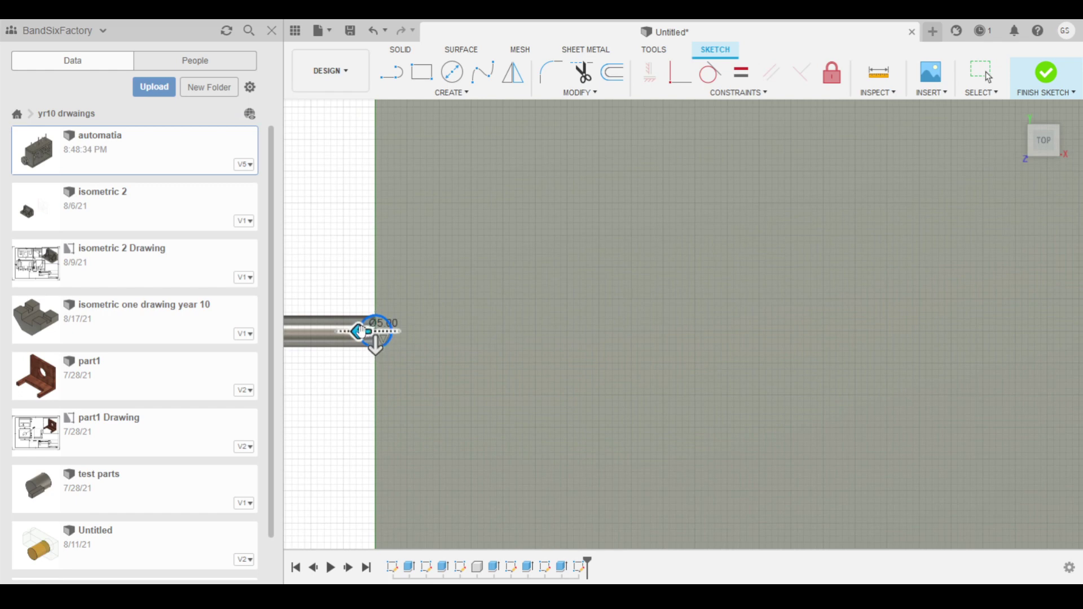
pyautogui.moveTo(361, 331); pyautogui.dragTo(575, 336)
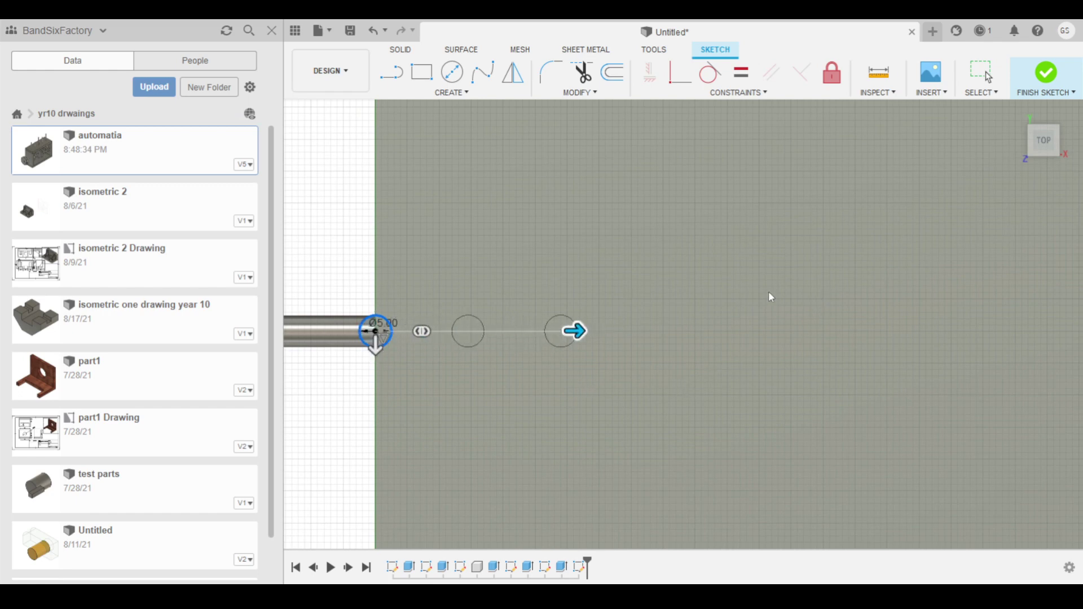
pyautogui.write('5')
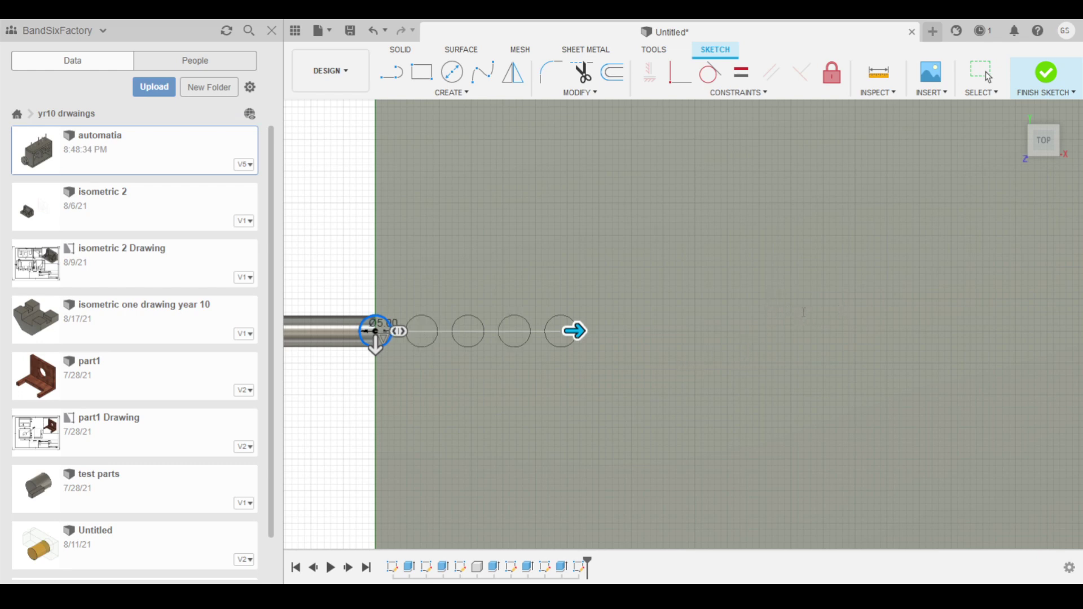
pyautogui.write('160')
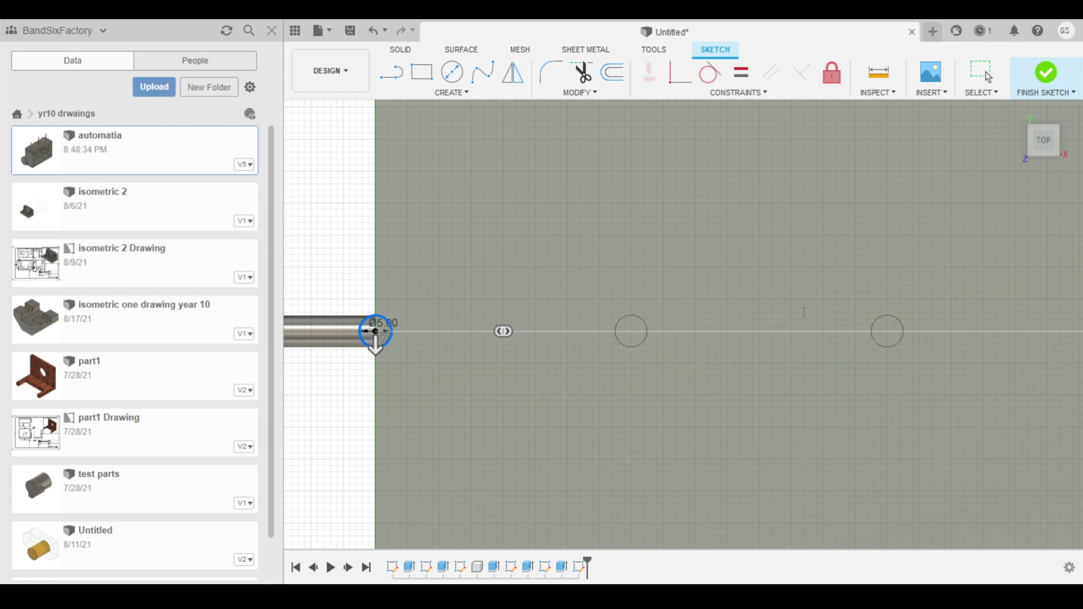
pyautogui.scroll(-5, 712, 389)
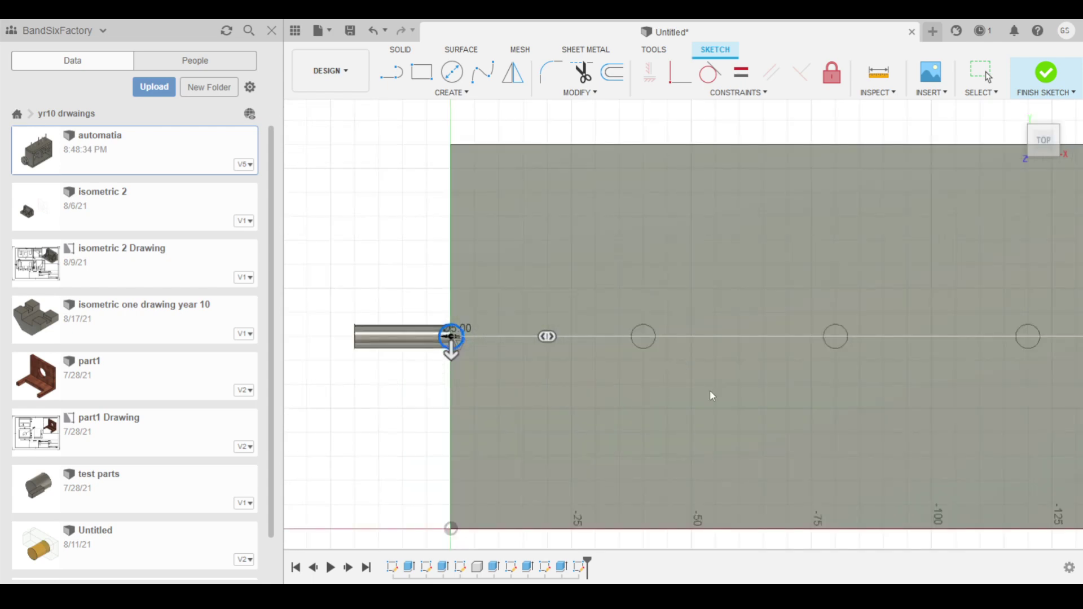
pyautogui.moveTo(640, 420)
pyautogui.mouseDown(button='middle')
pyautogui.moveTo(362, 431)
pyautogui.moveTo(451, 424)
pyautogui.moveTo(431, 417)
pyautogui.mouseUp(button='middle')
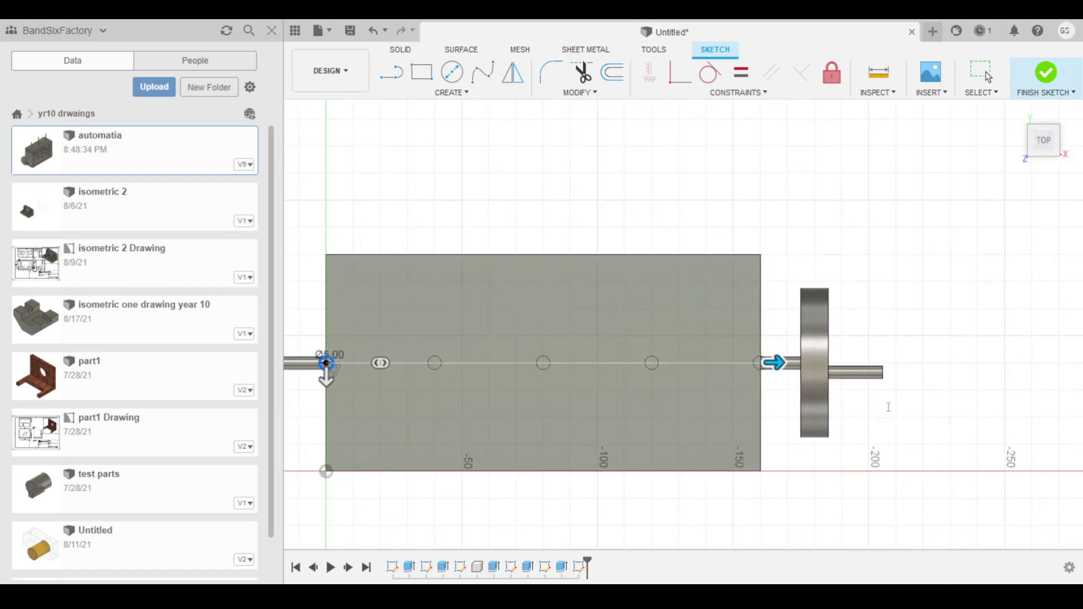
# Confirm the circle pattern and finish the sketch, viewing the box at an angle
pyautogui.press('Return')
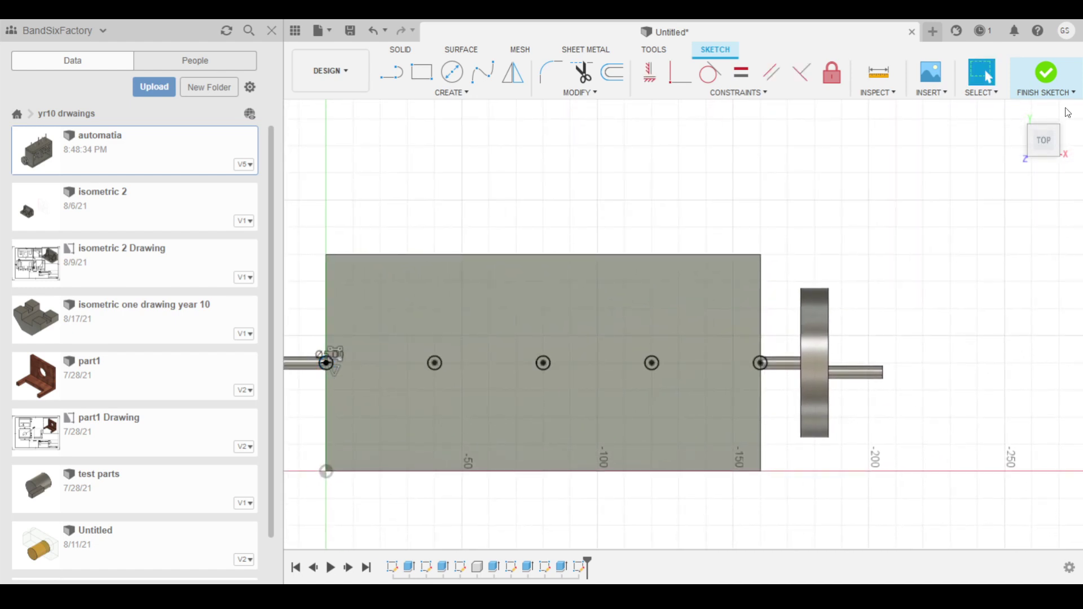
pyautogui.click(1047, 74)
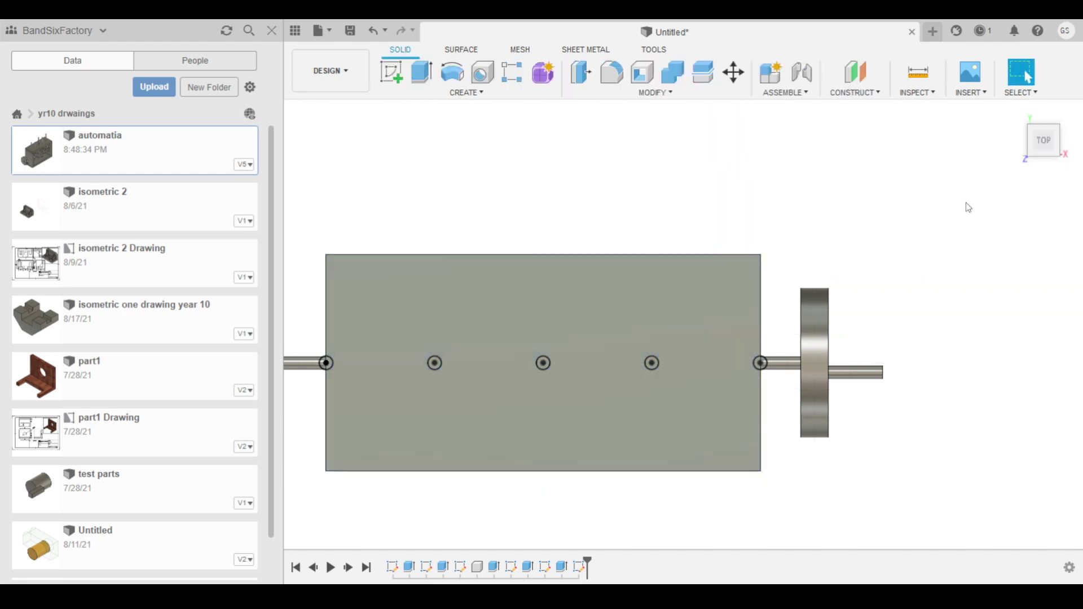
pyautogui.click(1033, 148)
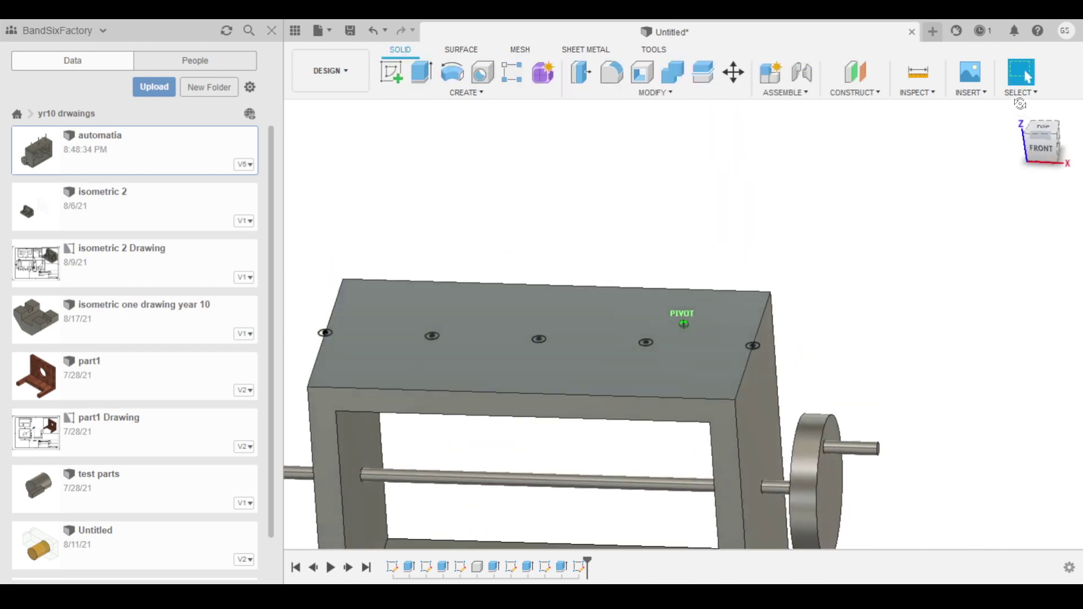
# Extrude the second, centre and fourth circles as 20 mm deep cuts into the top
pyautogui.click(422, 72)
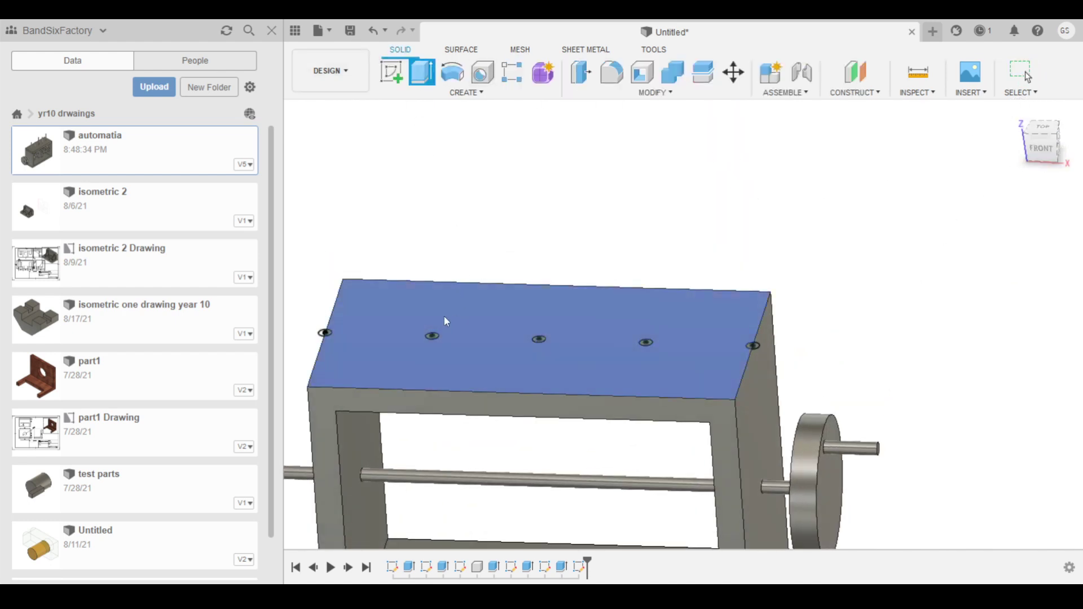
pyautogui.click(434, 334)
pyautogui.click(538, 339)
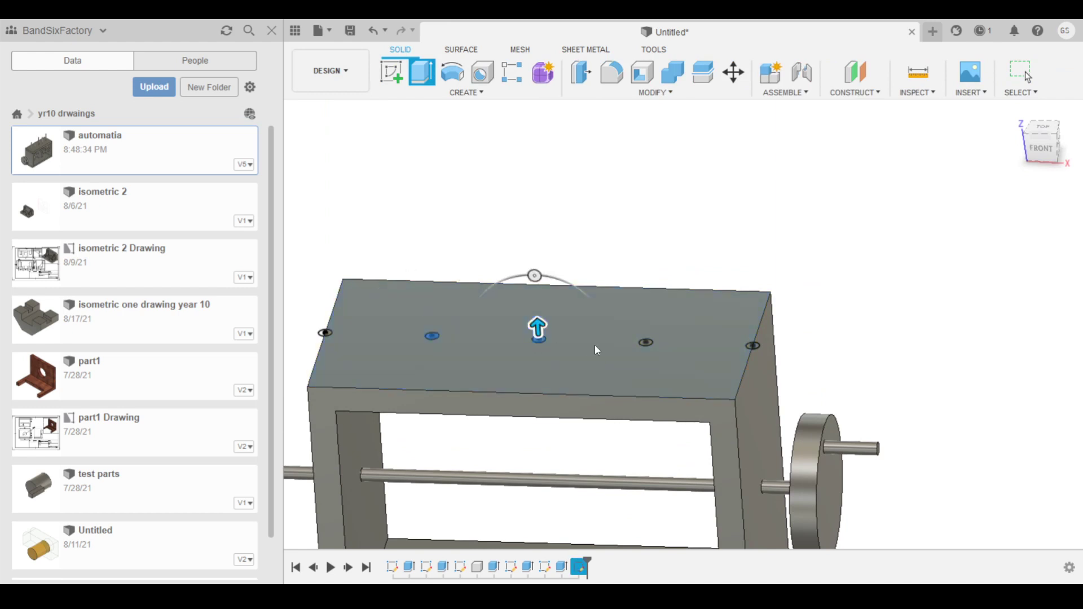
pyautogui.click(645, 342)
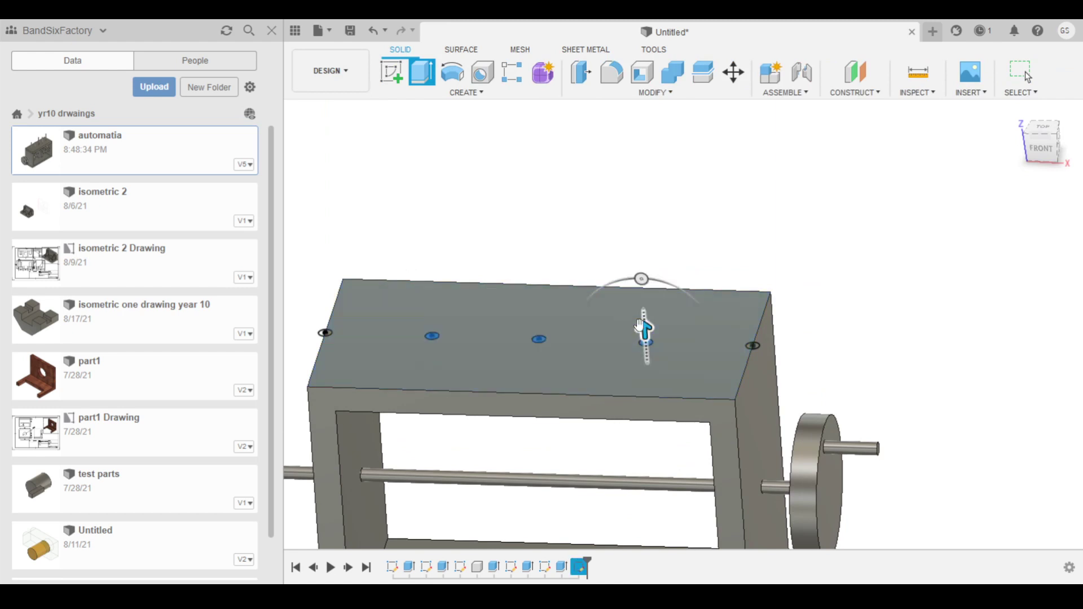
pyautogui.moveTo(644, 327); pyautogui.dragTo(646, 376)
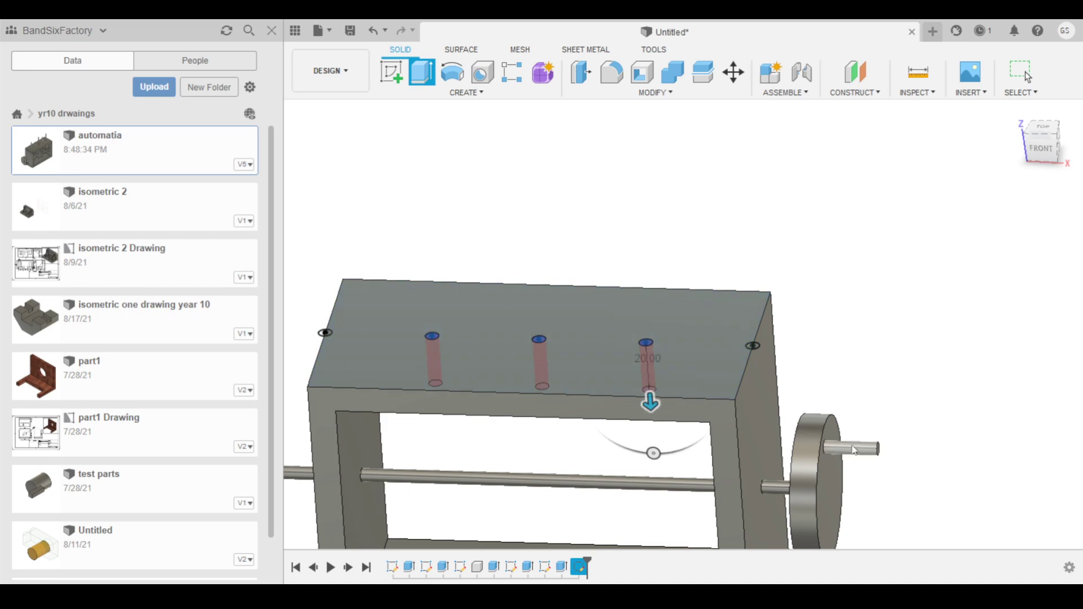
pyautogui.press('Return')
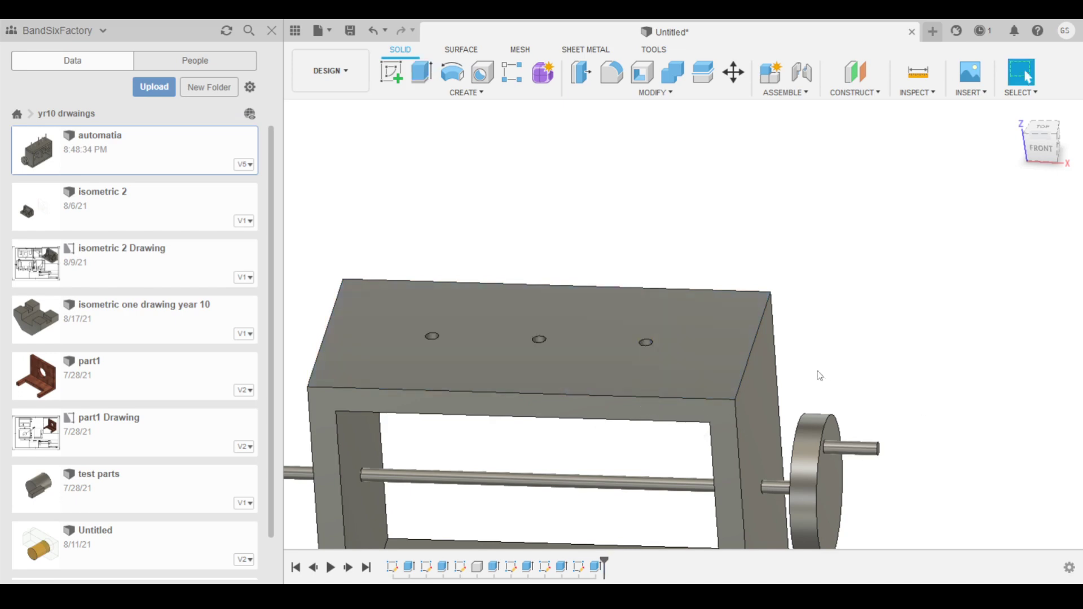
# On a new top-face sketch, draw a circle matching the left hole's centre and edge, then finish
pyautogui.click(393, 70)
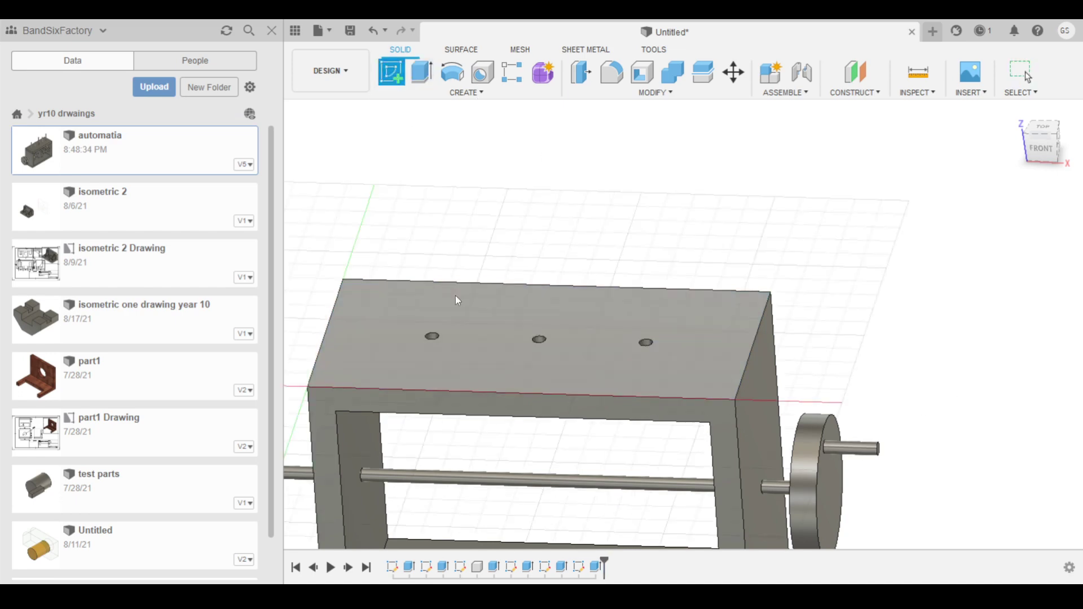
pyautogui.click(455, 296)
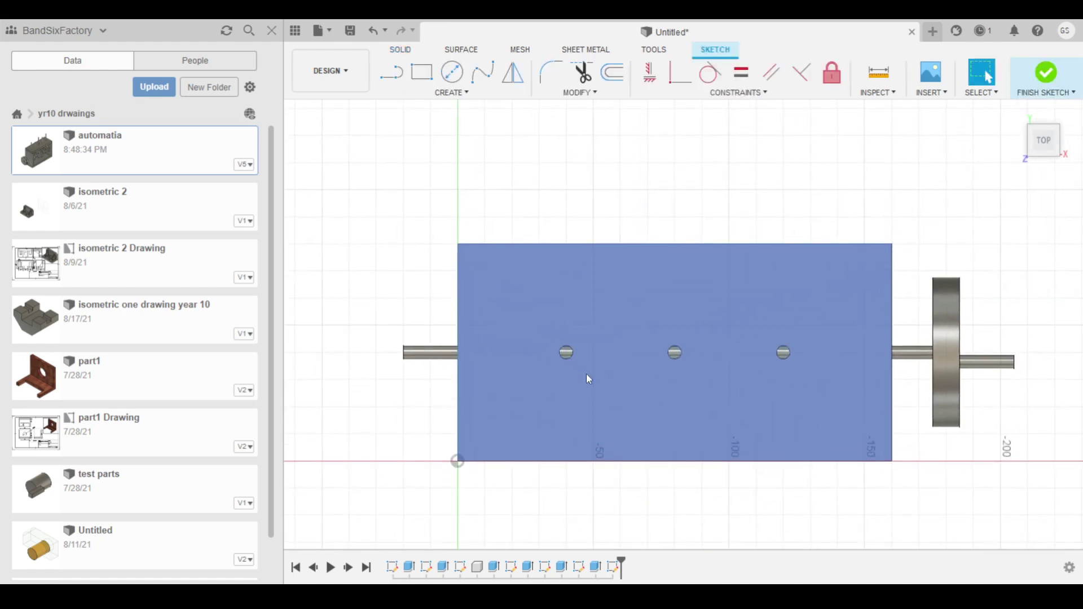
pyautogui.press('c')
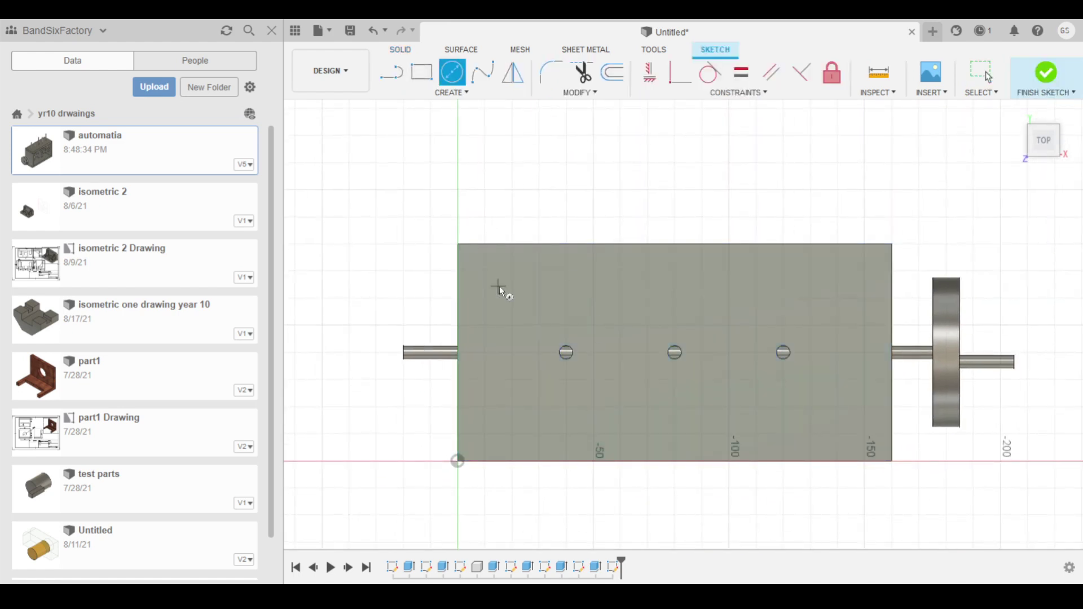
pyautogui.scroll(10, 565, 361)
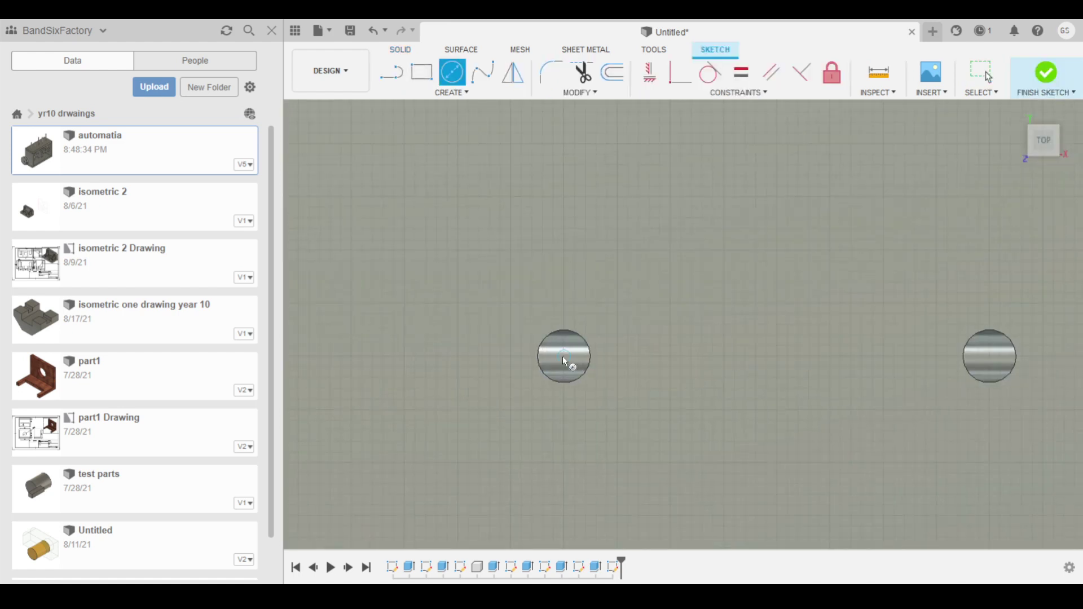
pyautogui.click(564, 356)
pyautogui.click(590, 357)
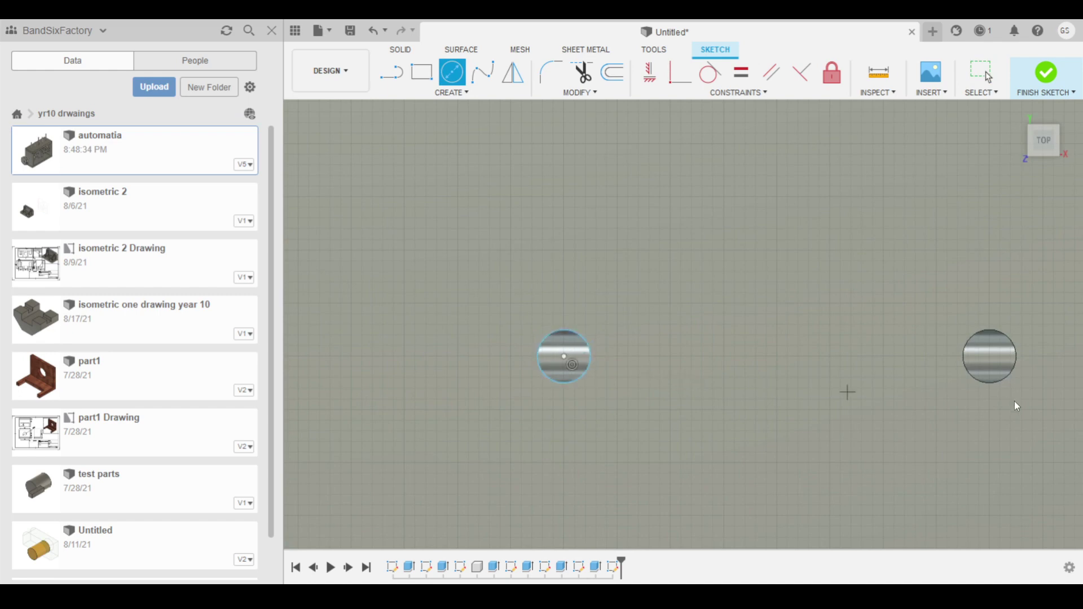
pyautogui.click(1045, 72)
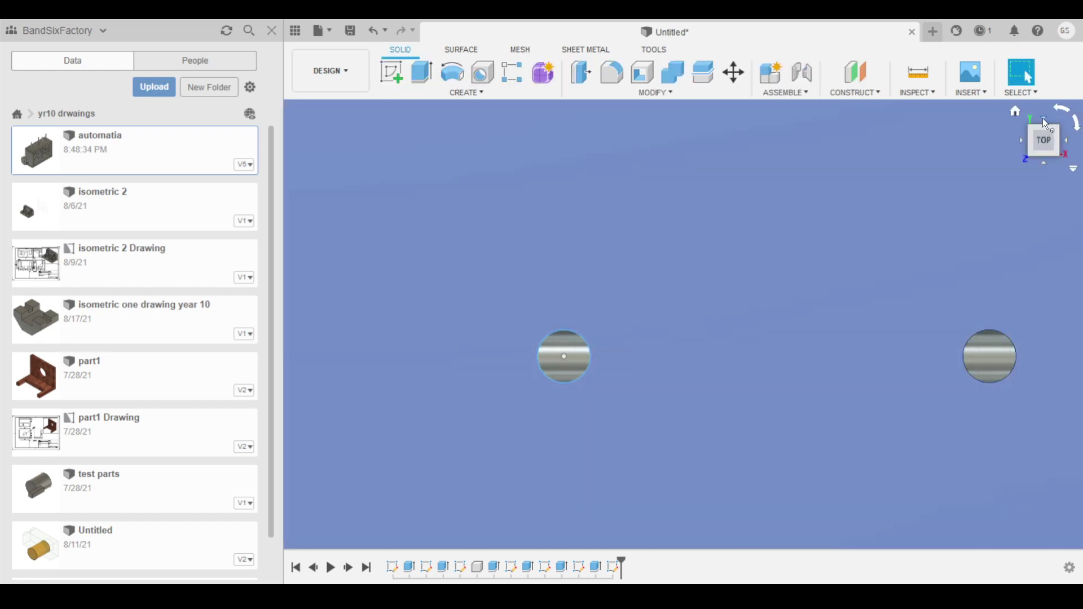
# Extrude the circle in the left hole upward 40 mm to form the rod
pyautogui.moveTo(1037, 134); pyautogui.dragTo(1045, 110)
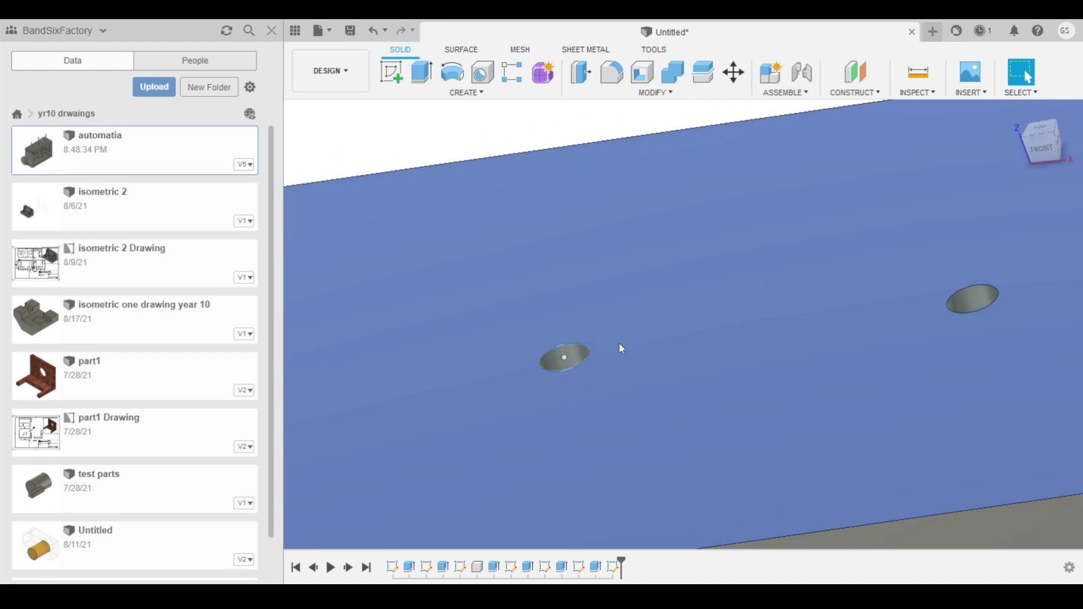
pyautogui.scroll(3, 617, 352)
pyautogui.scroll(-4, 617, 353)
pyautogui.scroll(-5, 618, 357)
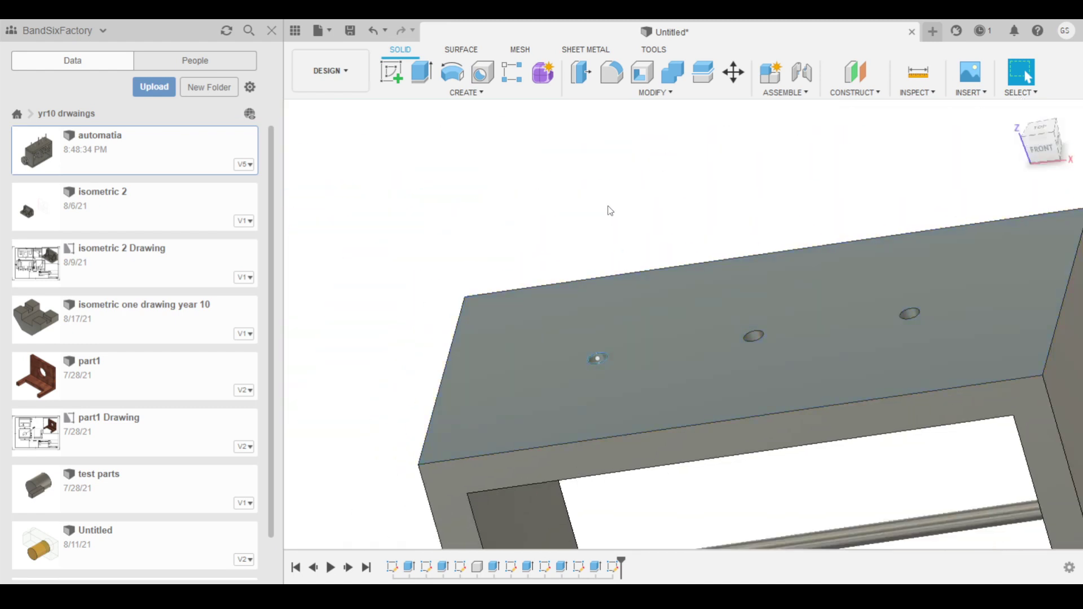
pyautogui.press('e')
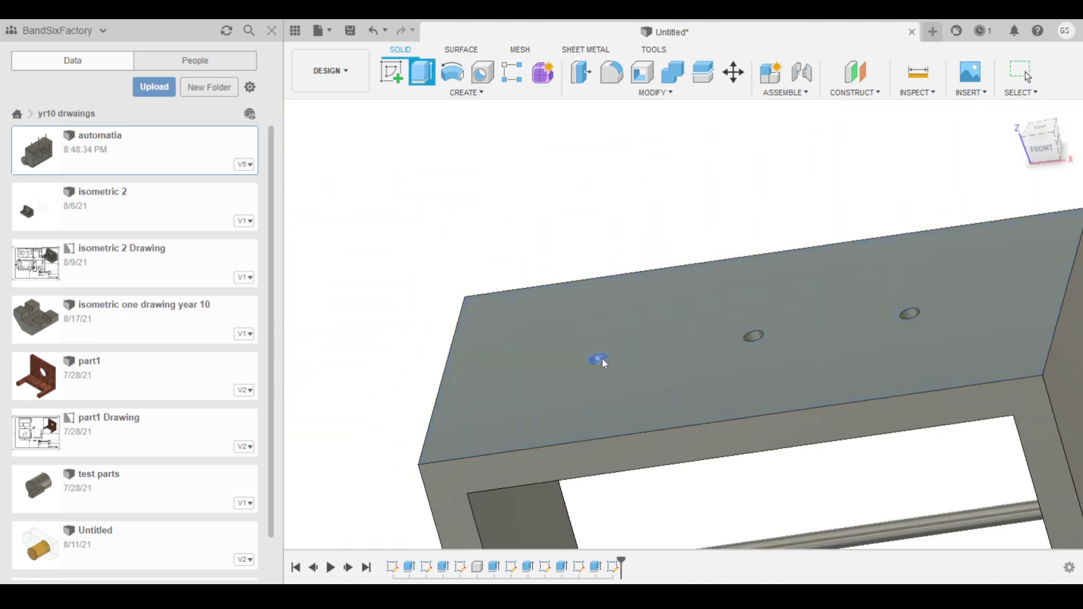
pyautogui.click(601, 358)
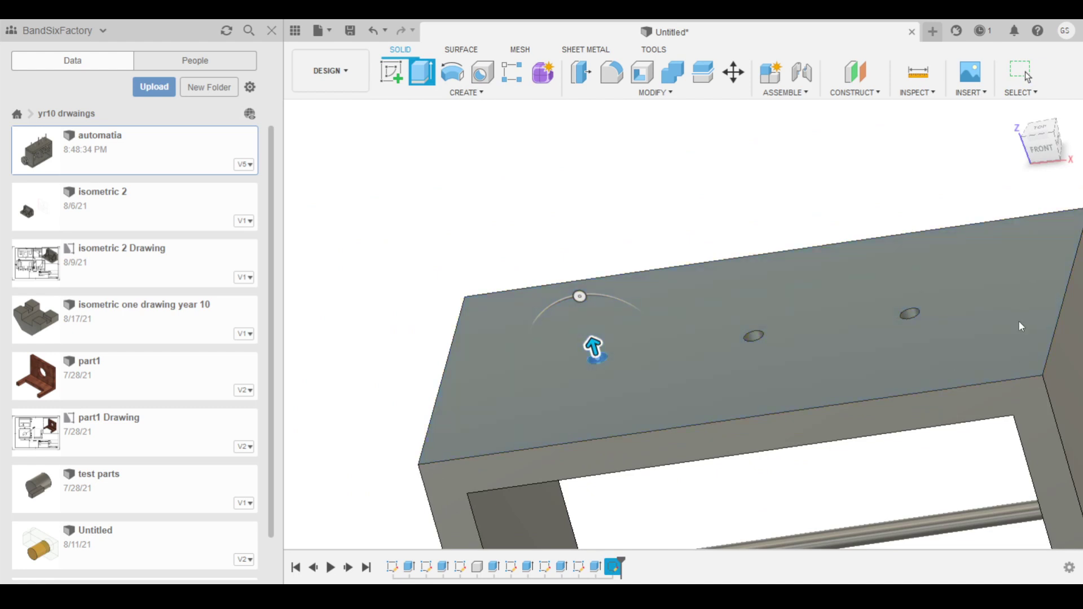
pyautogui.moveTo(595, 349); pyautogui.dragTo(562, 204)
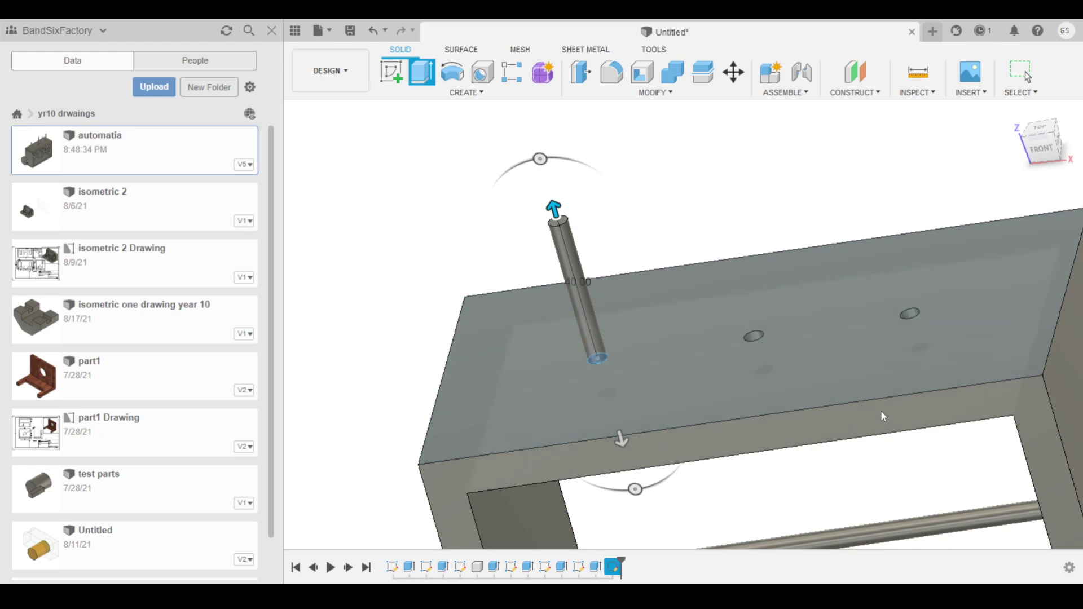
pyautogui.moveTo(882, 412); pyautogui.dragTo(831, 271, button='middle')
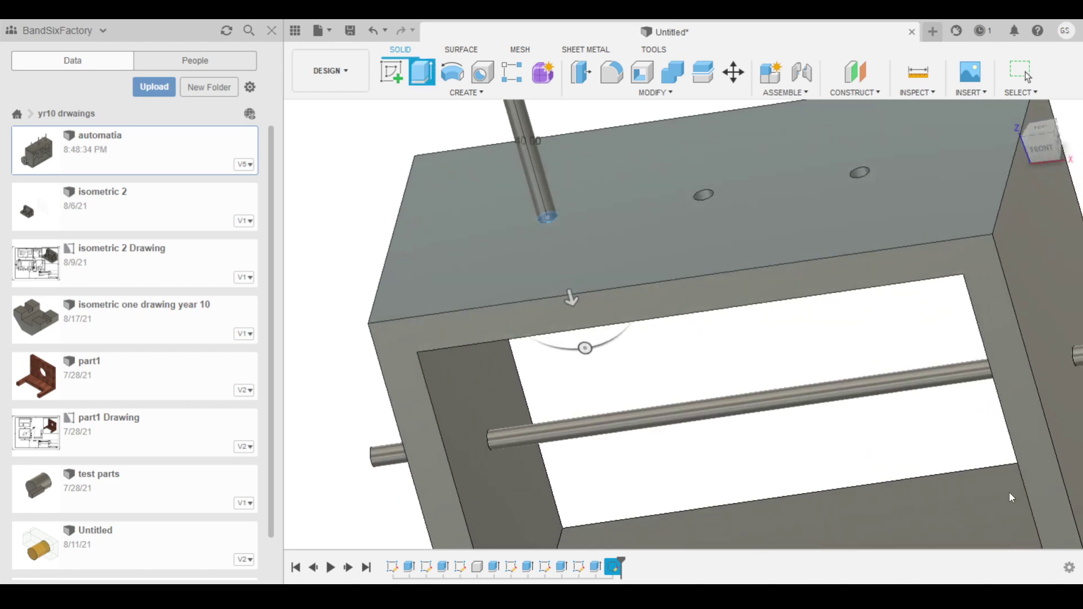
pyautogui.press('Return')
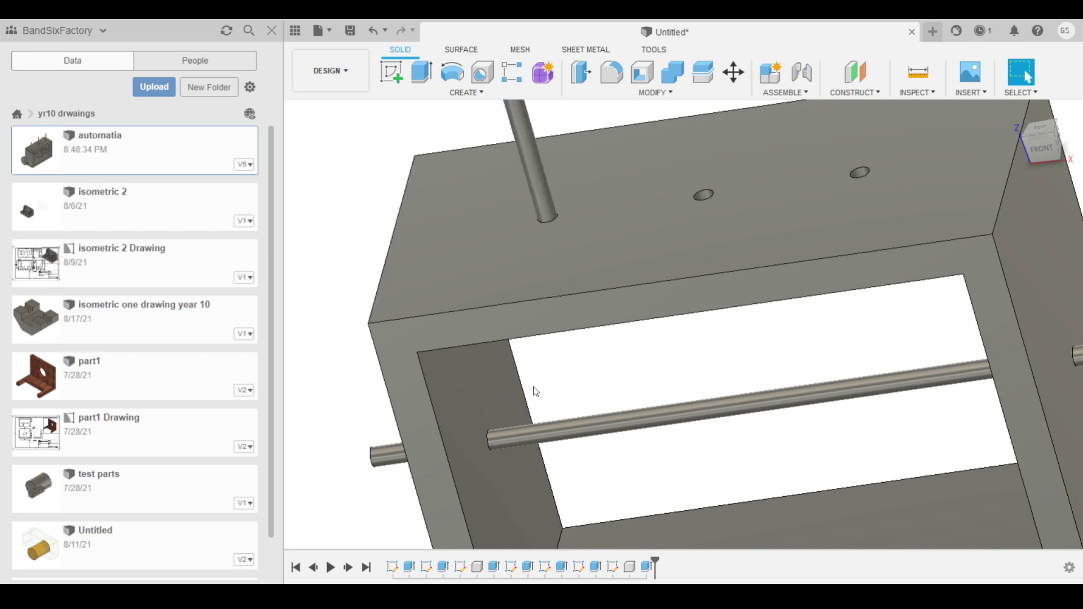
pyautogui.moveTo(1040, 161)
pyautogui.mouseDown()
pyautogui.moveTo(1045, 121)
pyautogui.moveTo(1042, 154)
pyautogui.mouseUp()
pyautogui.scroll(-3, 939, 249)
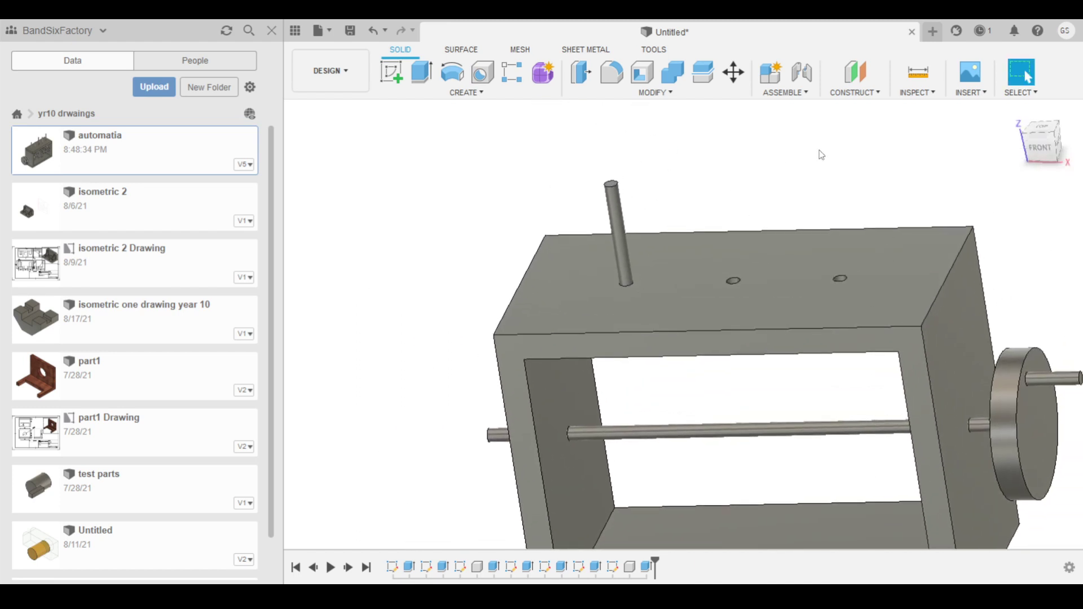